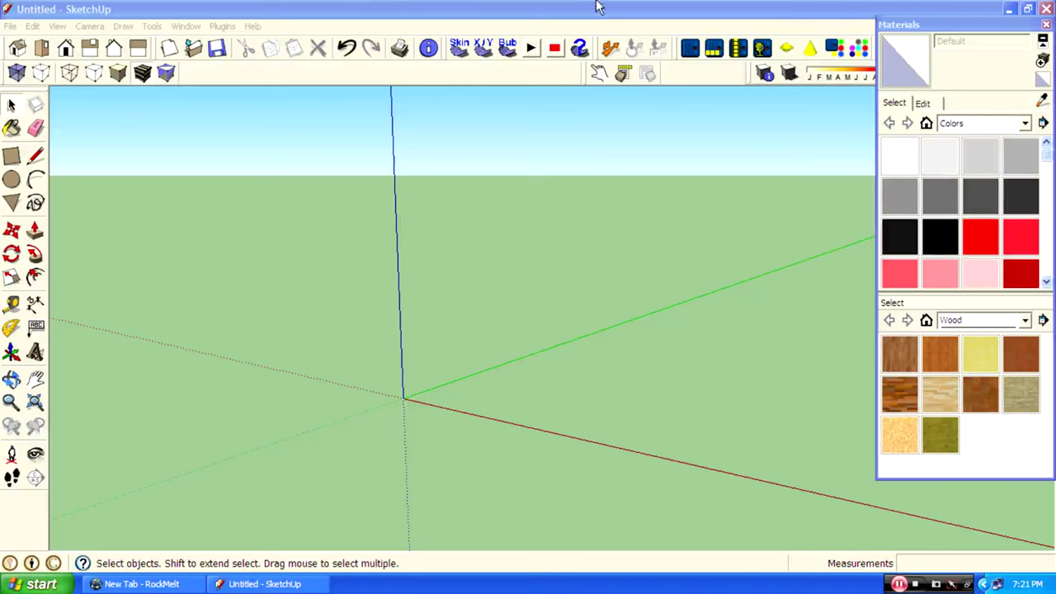
In Front view, import screwdriver ref.jpg as an image, anchoring its corner at the origin
left_click(41, 73)
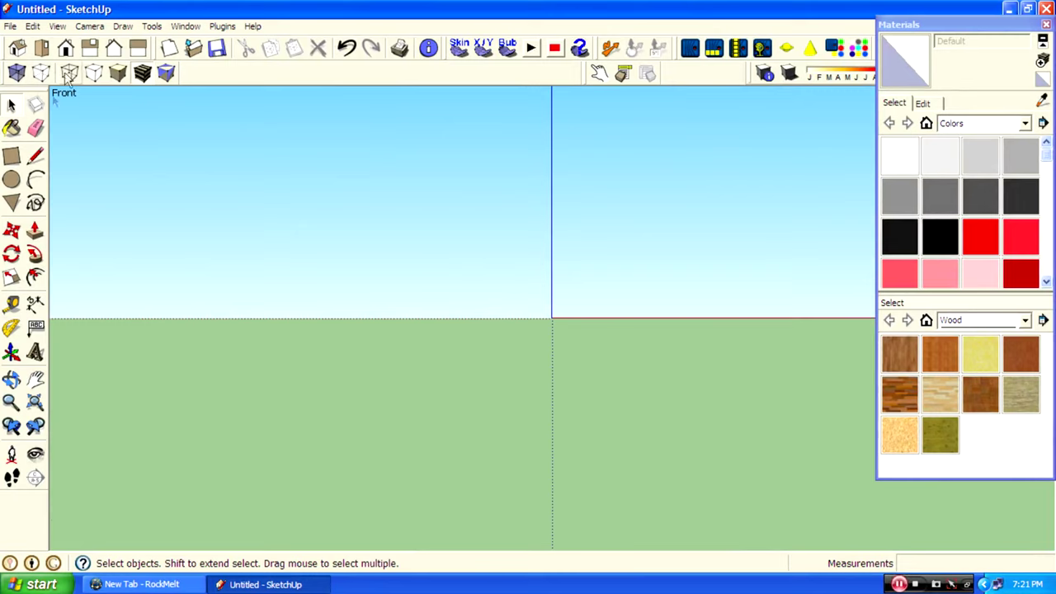
left_click(11, 26)
left_click(42, 219)
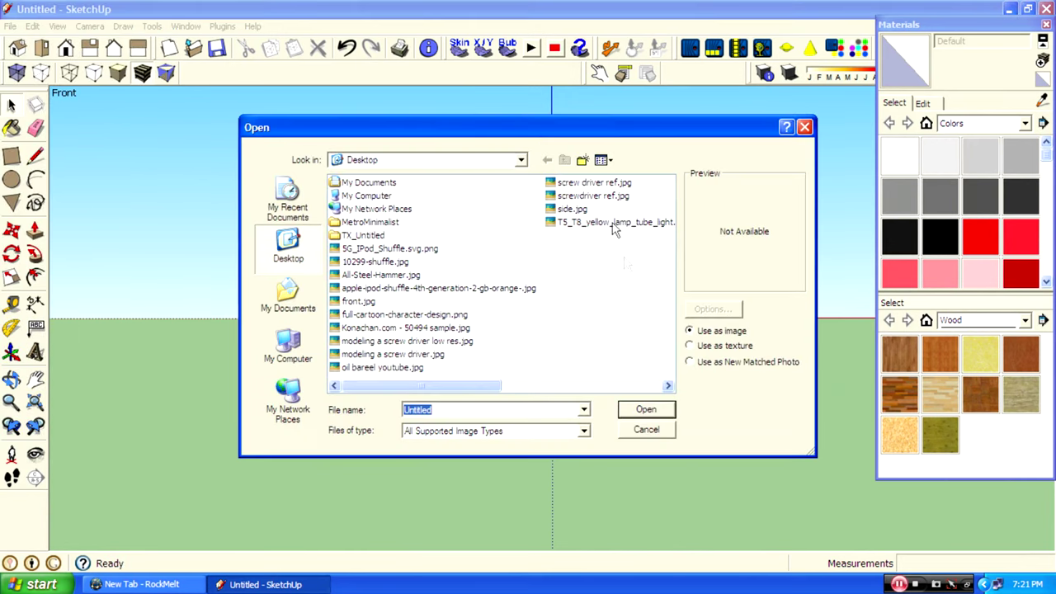
left_click(593, 196)
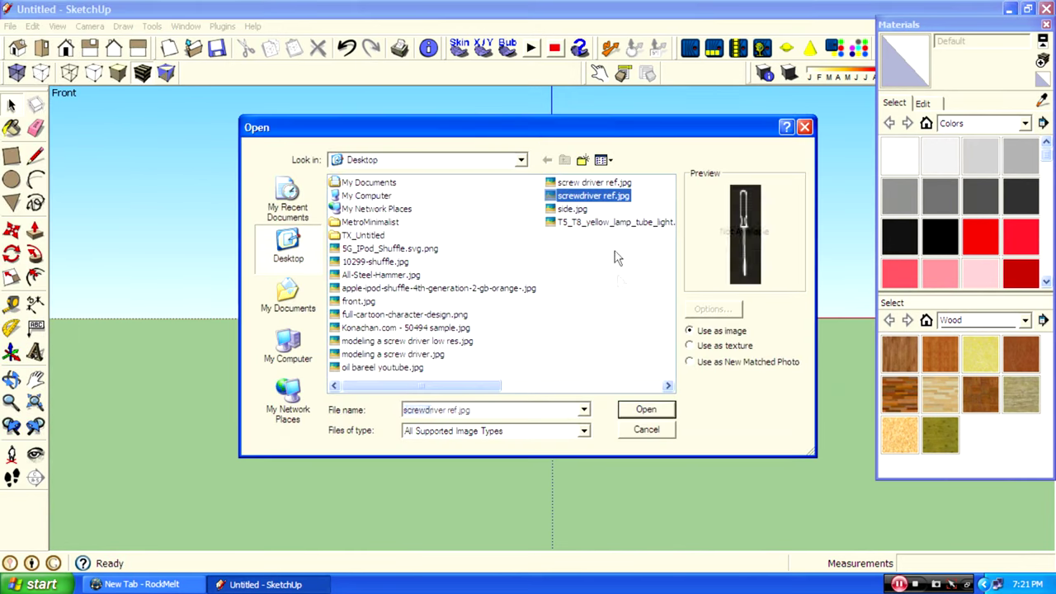
left_click(658, 413)
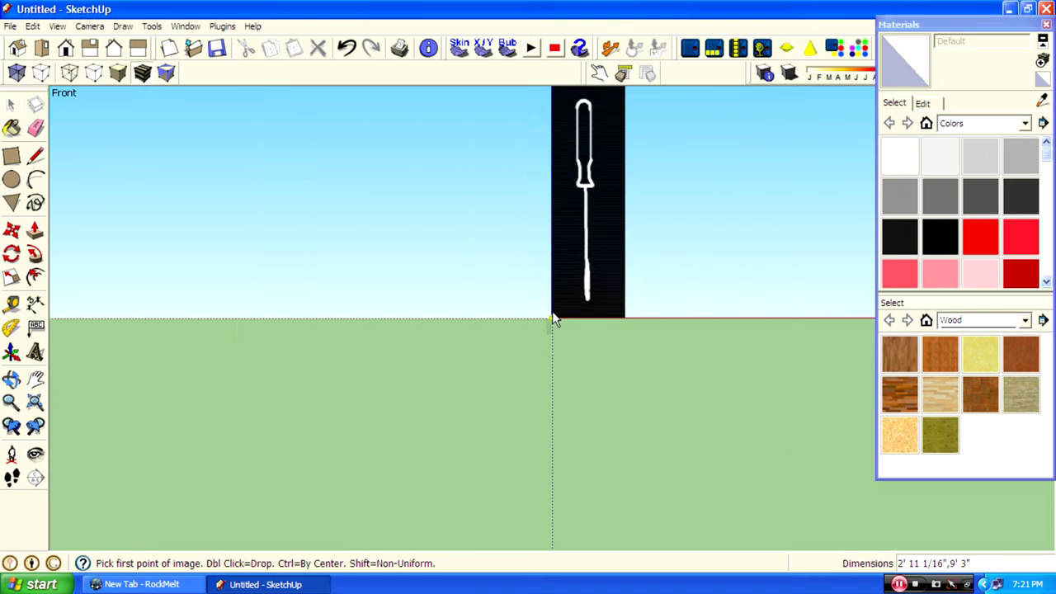
left_click(541, 388)
Place the reference image and trace an arc over the handle's rounded top
left_click(649, 272)
scroll(467, 474, "down", 1)
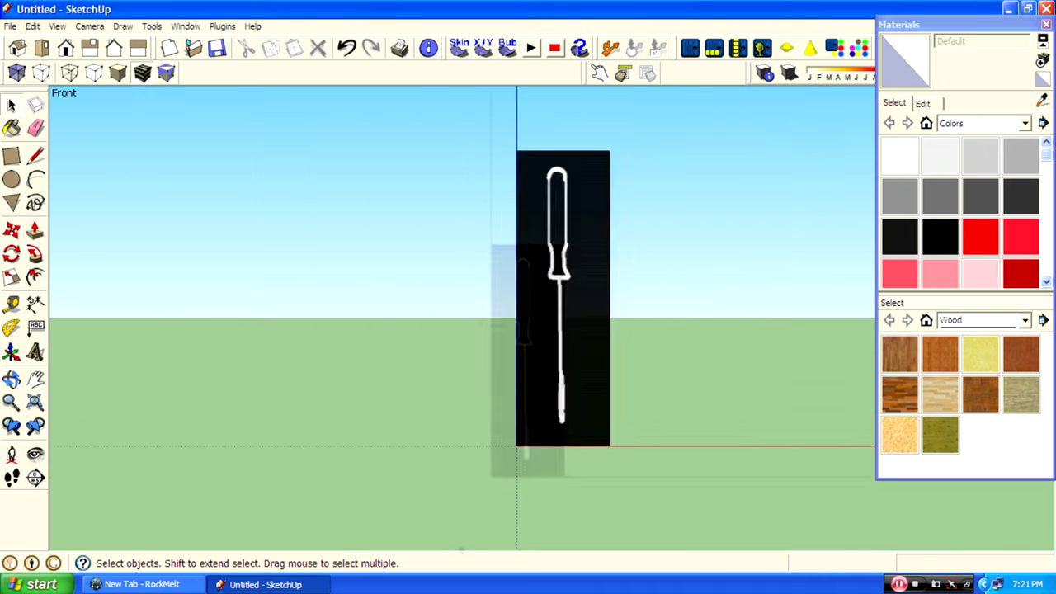
scroll(514, 240, "up", 1)
scroll(519, 272, "up", 3)
scroll(399, 286, "up", 2)
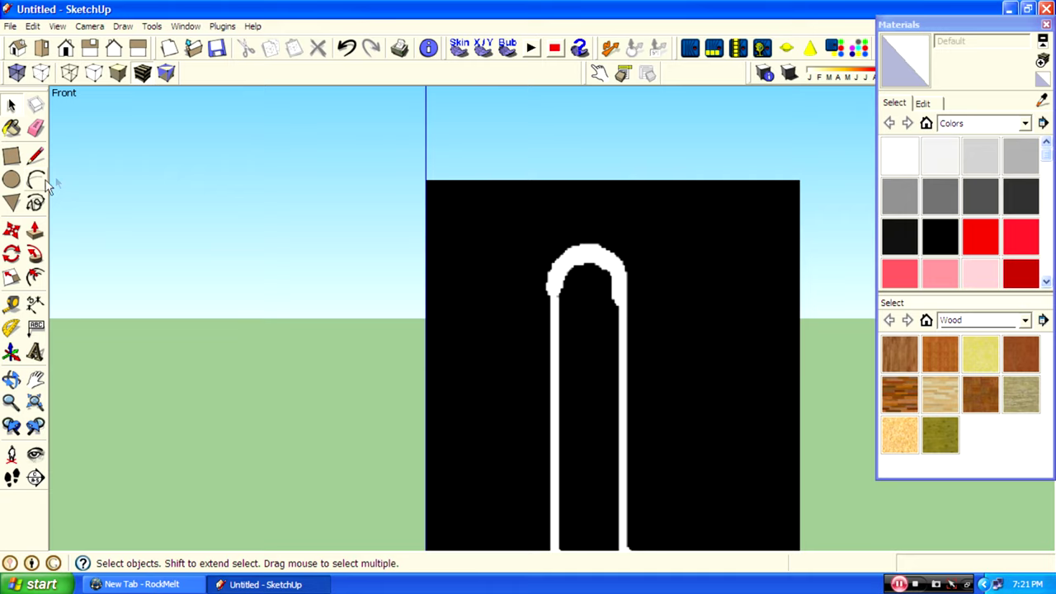
left_click(34, 180)
scroll(632, 306, "up", 2)
scroll(505, 248, "up", 2)
left_click(697, 250)
left_click(674, 126)
scroll(277, 167, "down", 2)
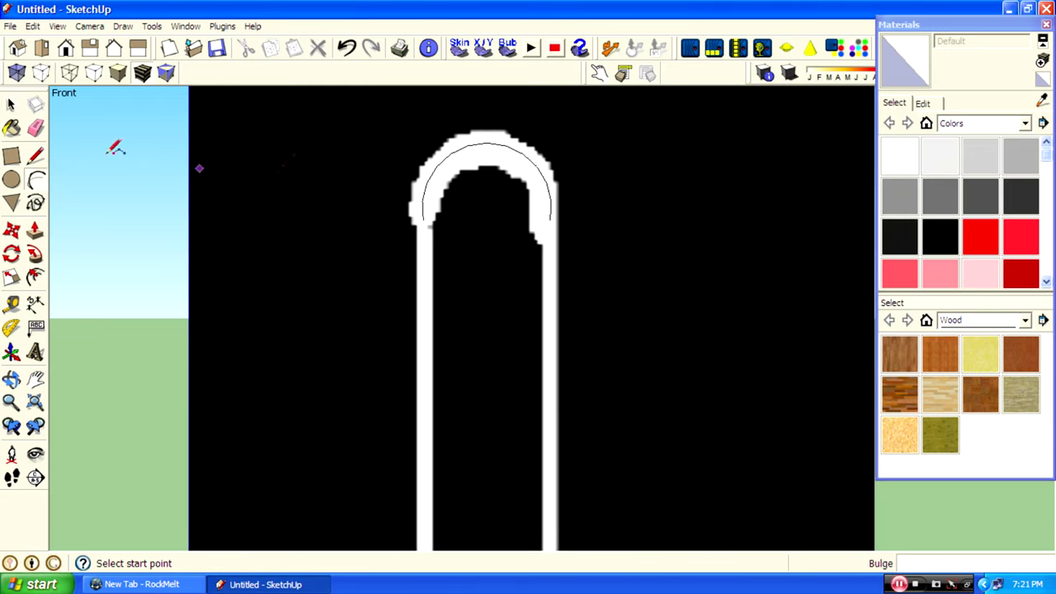
Trace the handle's left side with an edge and an arc following the grip's left curve
left_click(422, 219)
scroll(415, 137, "down", 2)
scroll(426, 289, "down", 1)
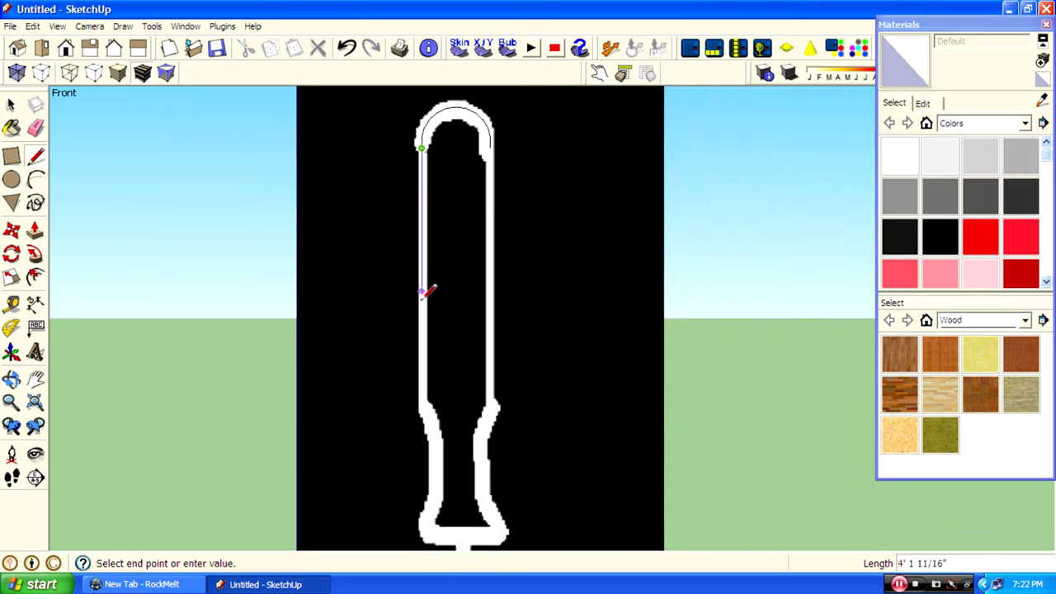
scroll(413, 371, "up", 3)
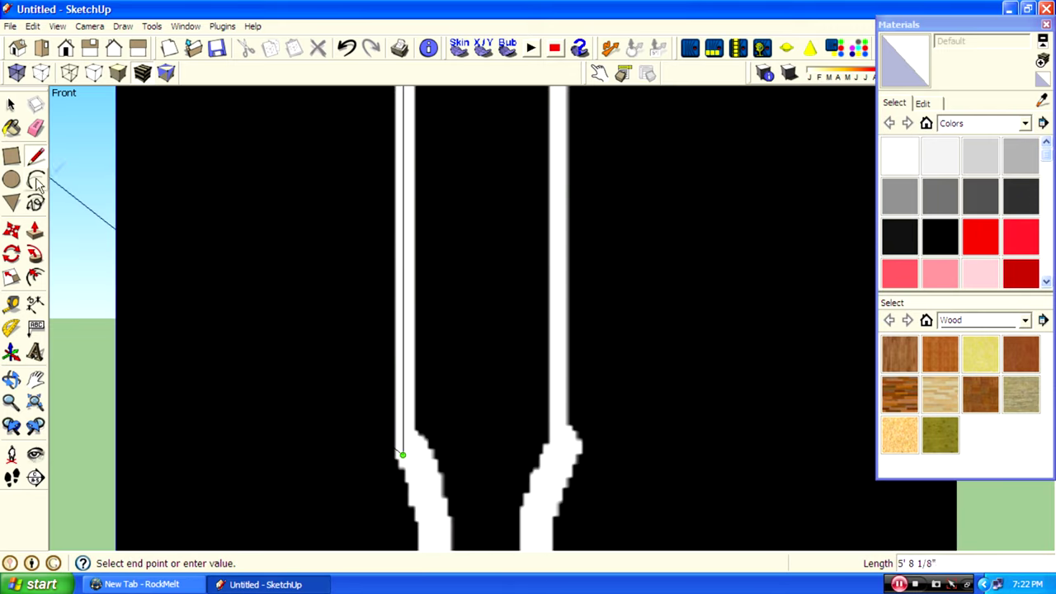
left_click(36, 183)
scroll(302, 224, "down", 1)
scroll(395, 328, "down", 1)
key("l")
scroll(376, 436, "up", 1)
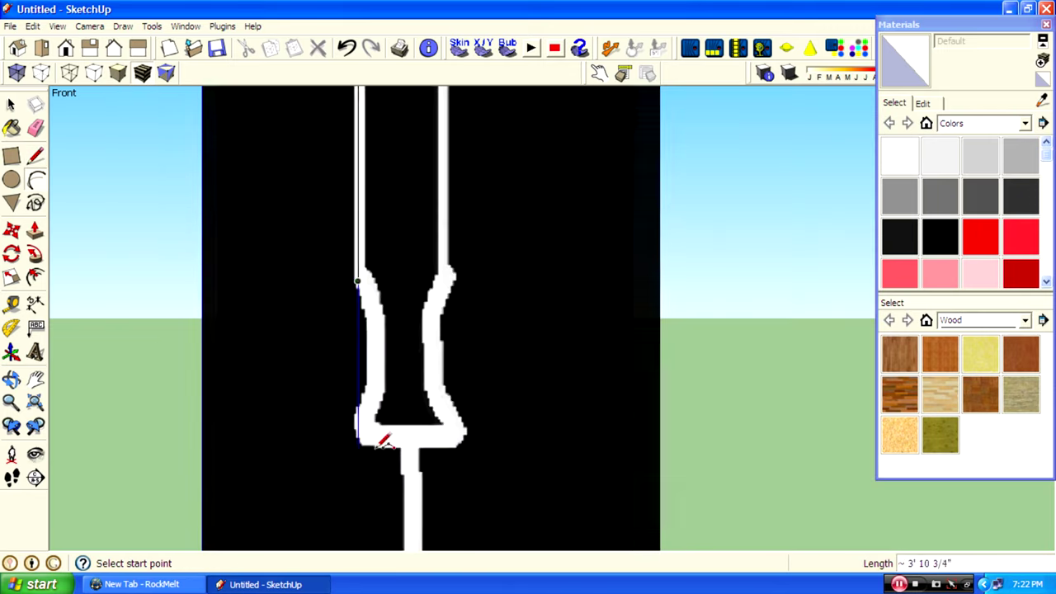
scroll(385, 412, "up", 2)
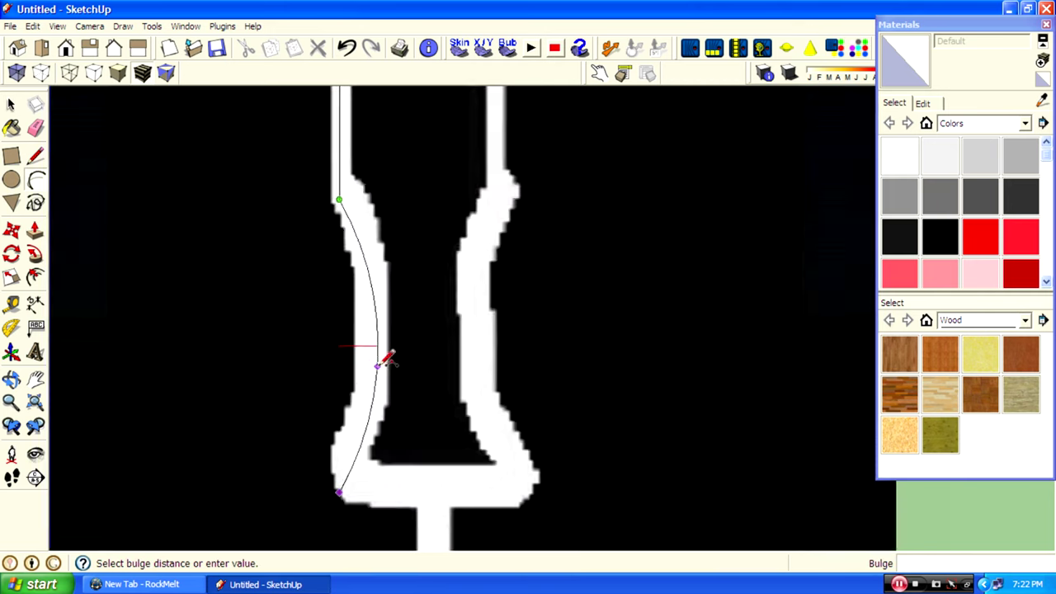
left_click(377, 349)
scroll(495, 212, "down", 2)
scroll(441, 485, "down", 2)
scroll(495, 212, "up", 2)
Trace the right side and the grip's right curve, then close the grip bottom with an edge
left_click(424, 166)
scroll(449, 306, "down", 2)
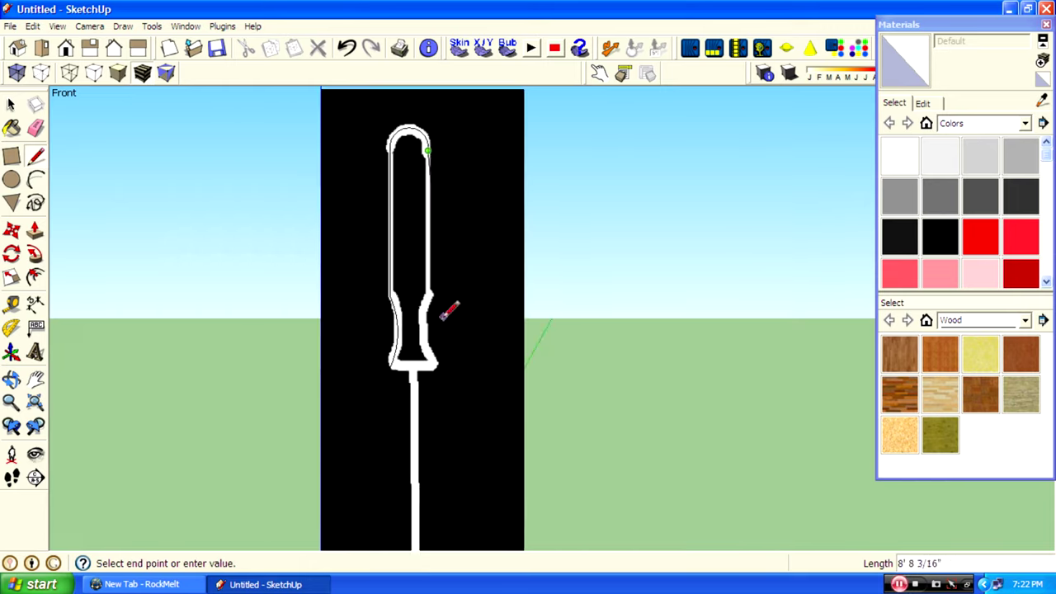
scroll(443, 272, "up", 2)
scroll(421, 287, "up", 1)
left_click(12, 179)
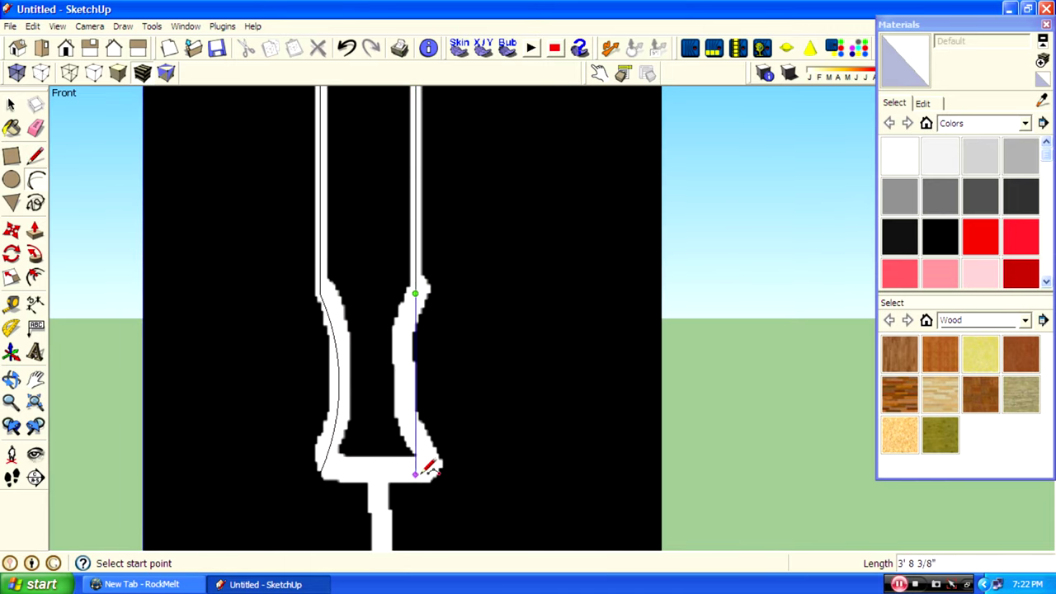
scroll(429, 468, "up", 2)
scroll(413, 445, "up", 1)
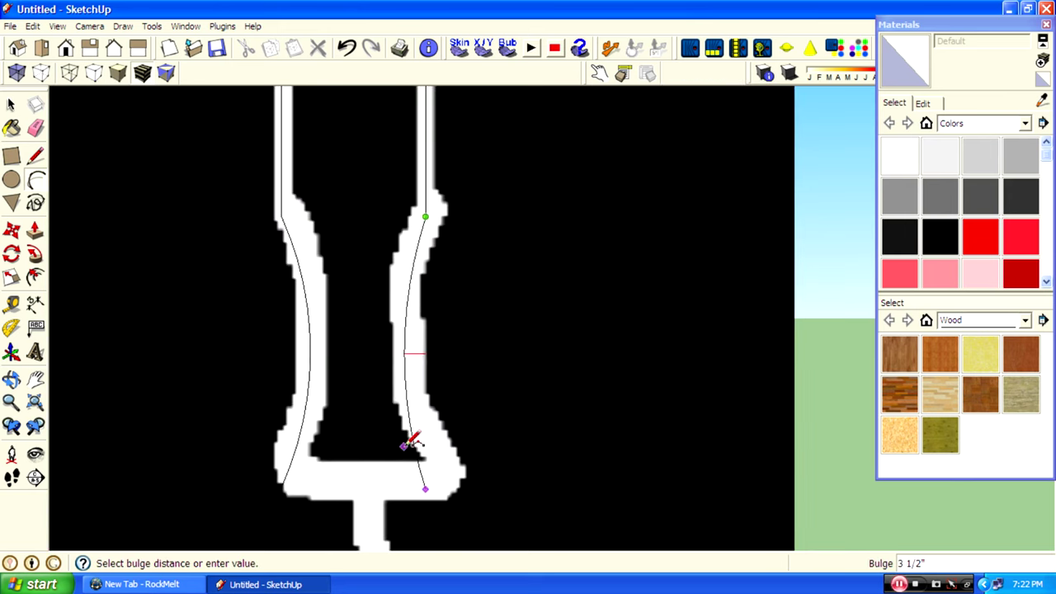
left_click(408, 438)
scroll(445, 346, "down", 2)
scroll(465, 306, "down", 2)
scroll(412, 385, "up", 3)
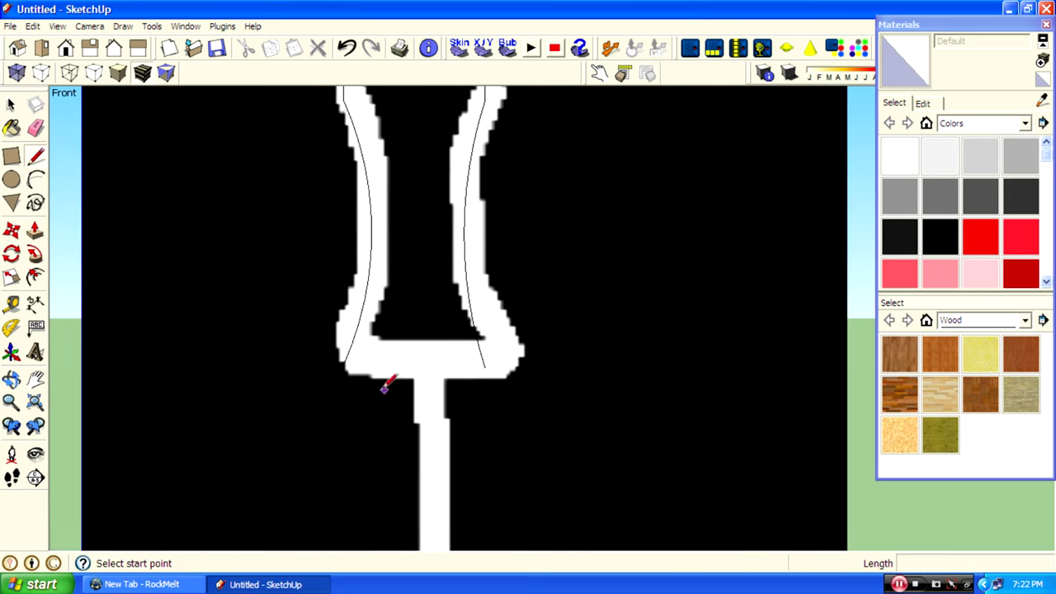
scroll(493, 368, "up", 2)
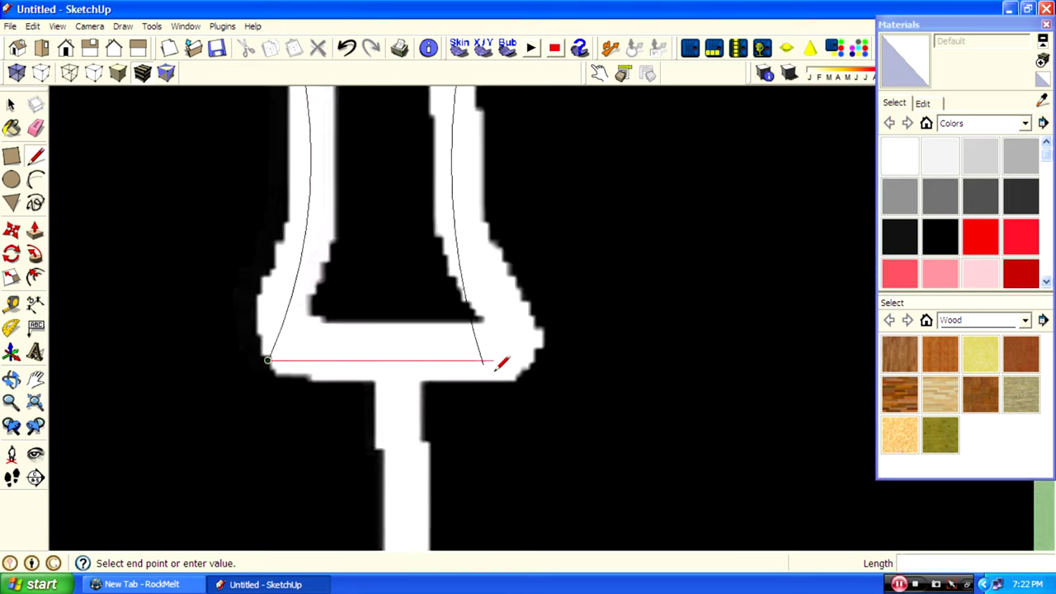
scroll(495, 369, "up", 1)
scroll(495, 368, "up", 1)
left_click(497, 370)
Delete the stray overhanging edge stubs from the handle outline
left_click(11, 104)
scroll(495, 425, "up", 2)
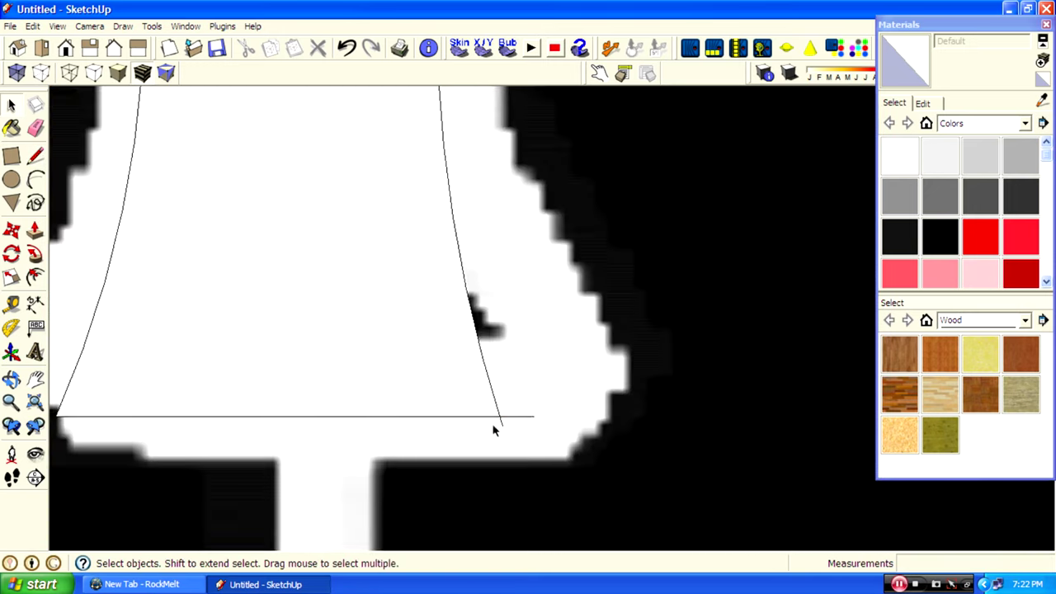
scroll(504, 429, "up", 1)
key("Delete")
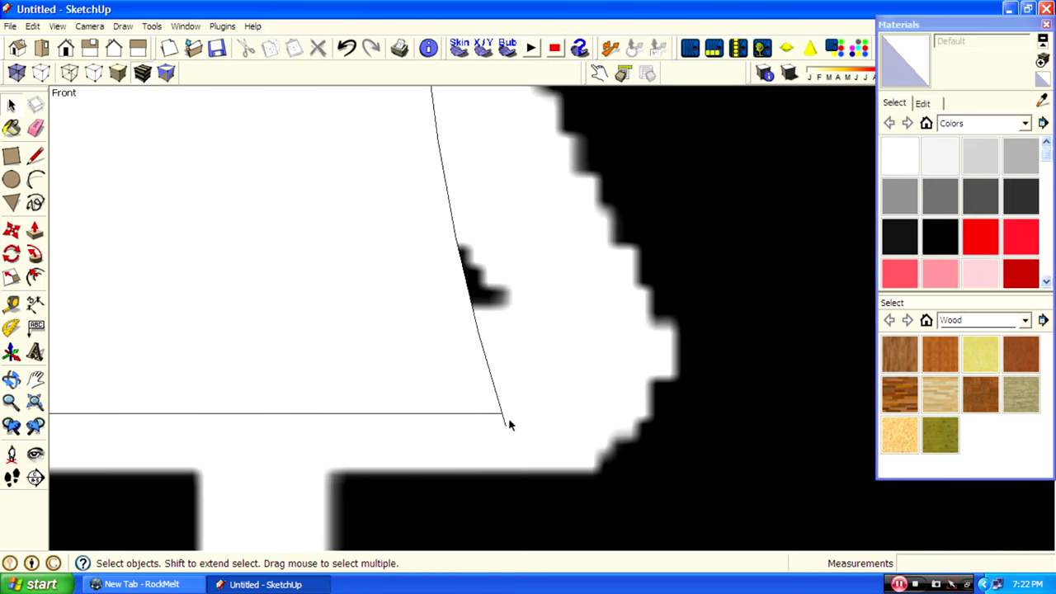
scroll(508, 424, "down", 3)
scroll(552, 505, "down", 2)
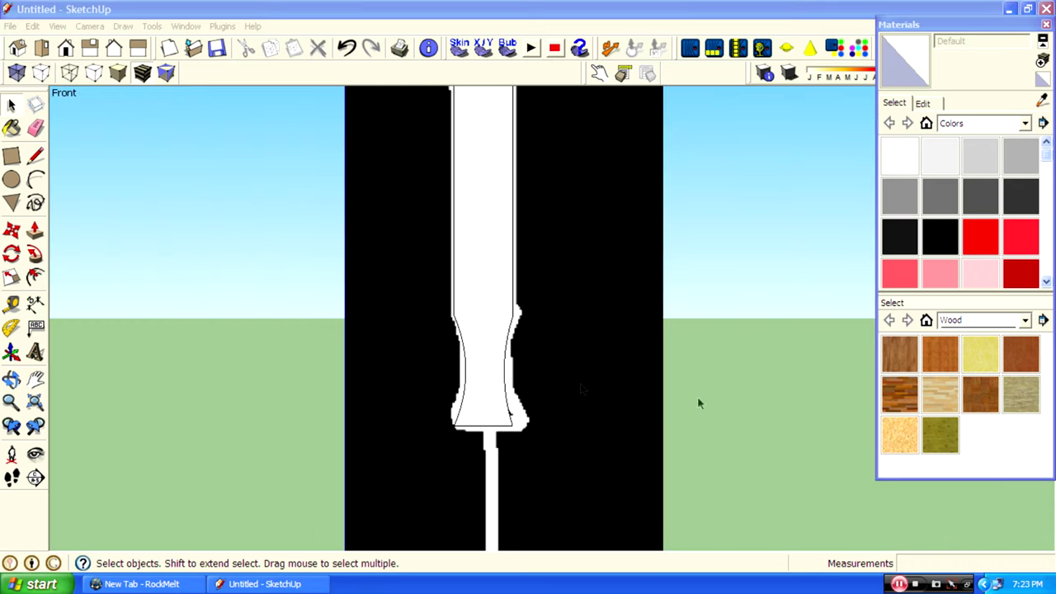
scroll(537, 231, "down", 1)
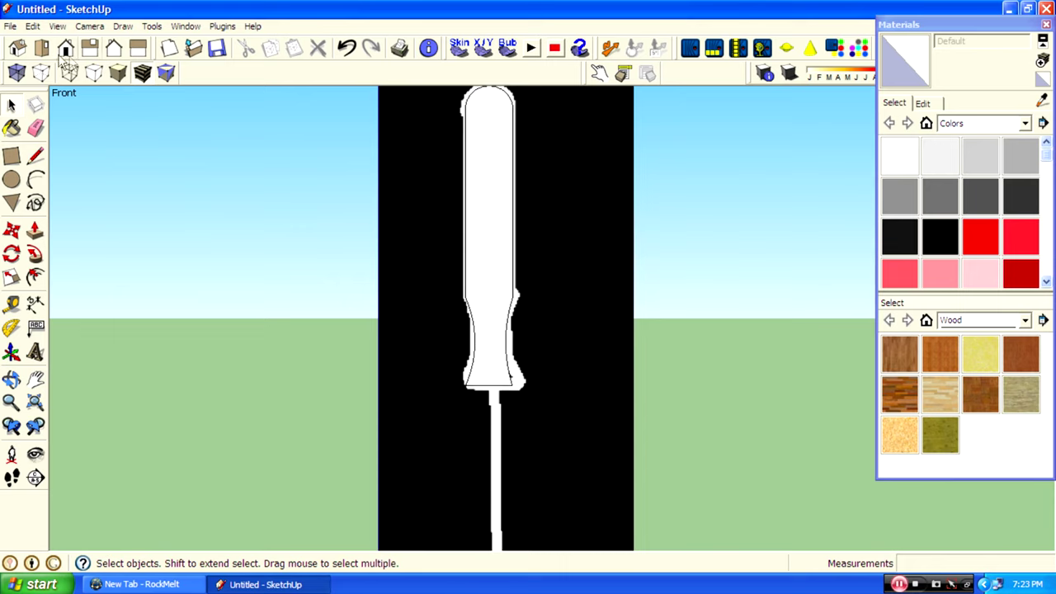
Draw a circle at the origin in Top view, then delete the reference image
left_click(41, 72)
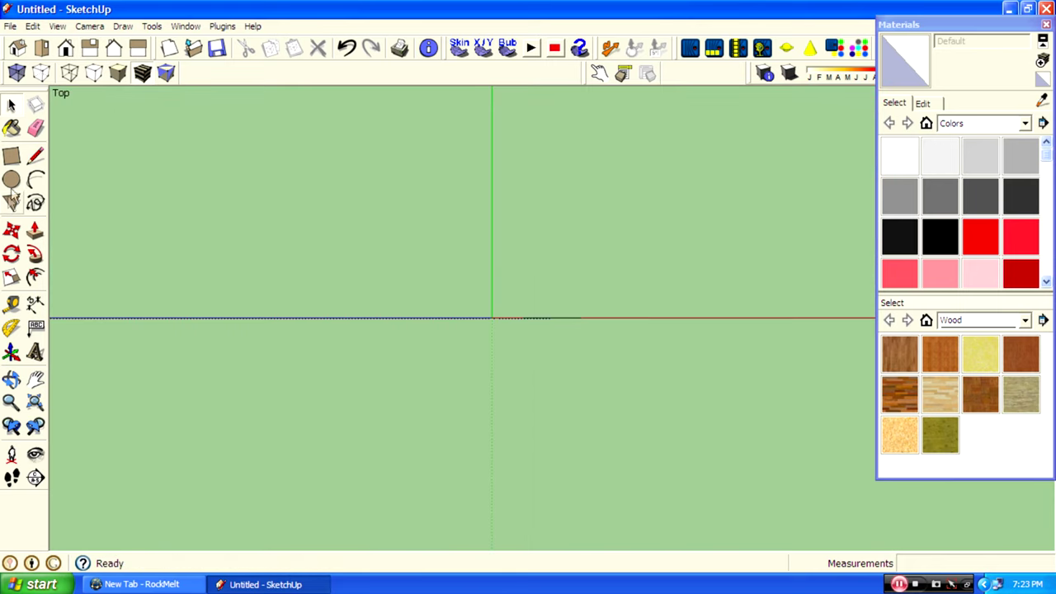
left_click(586, 319)
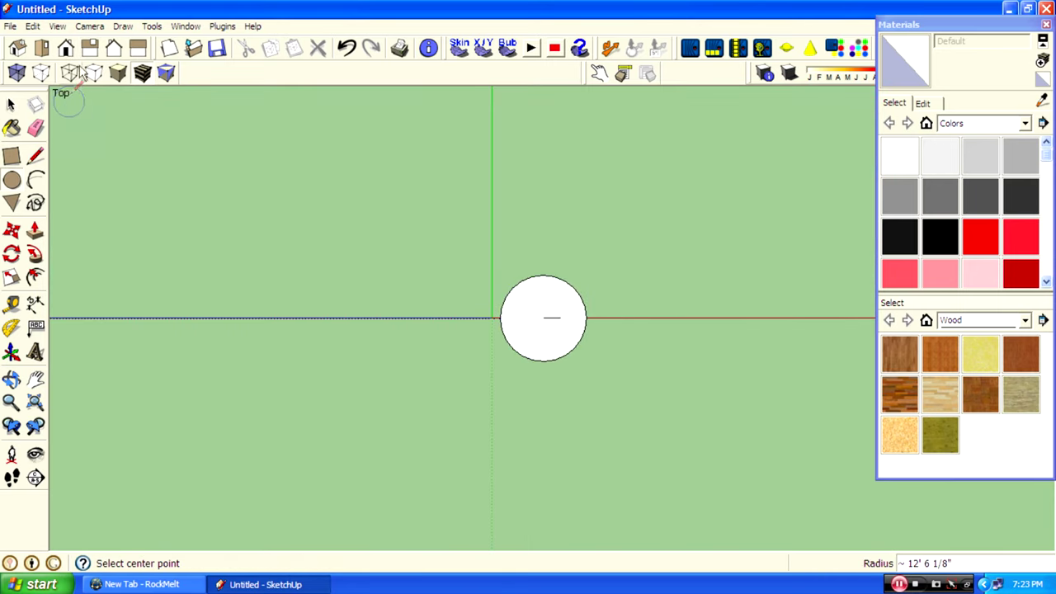
left_click(81, 72)
key("space")
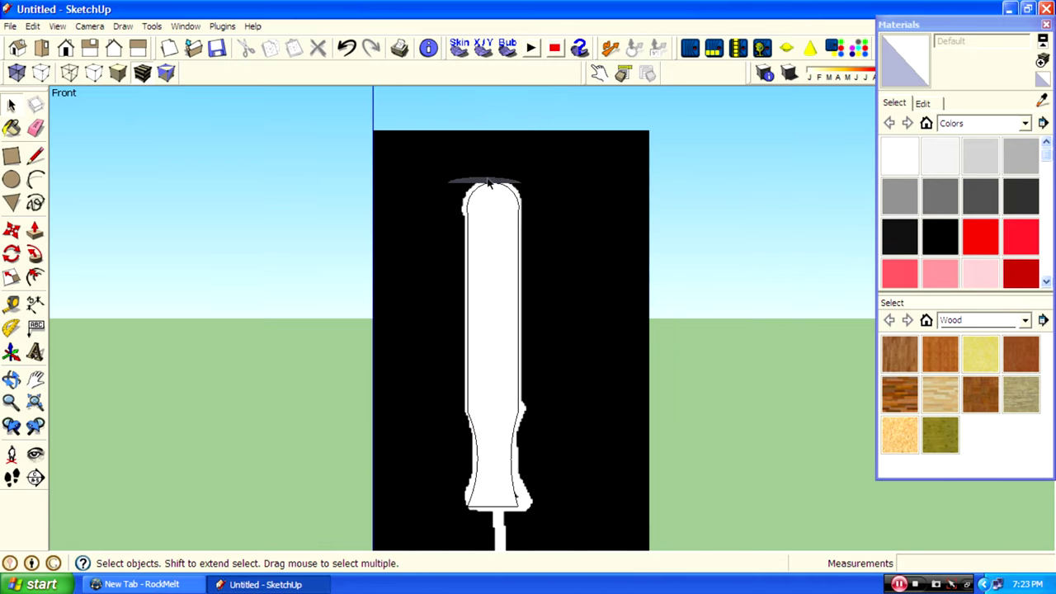
left_click(438, 144)
key("Delete")
Scale the circle down to fit the handle top and reposition it
left_click(17, 277)
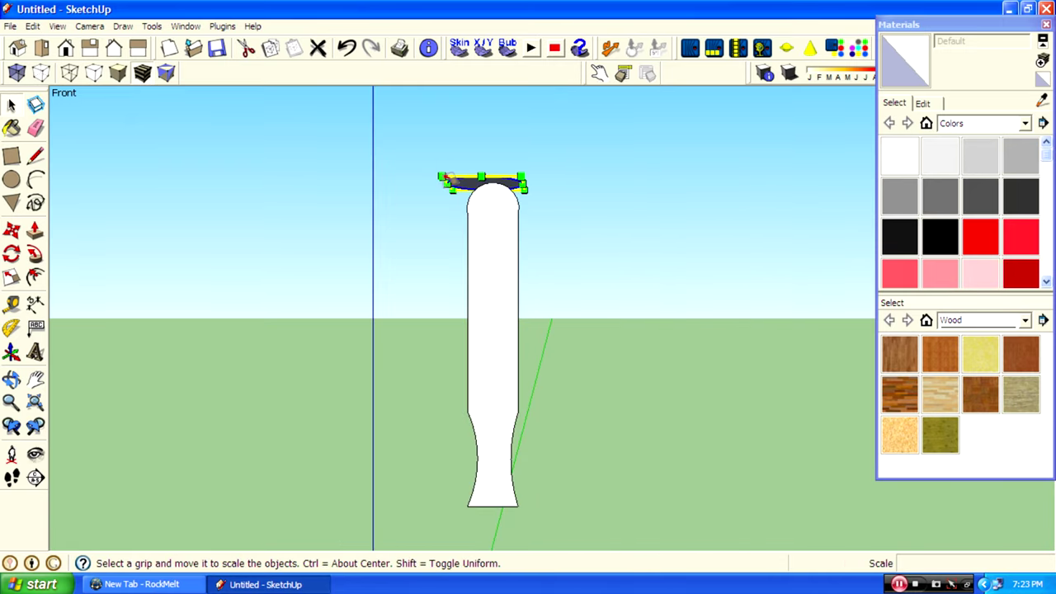
left_click(444, 181)
scroll(450, 180, "up", 2)
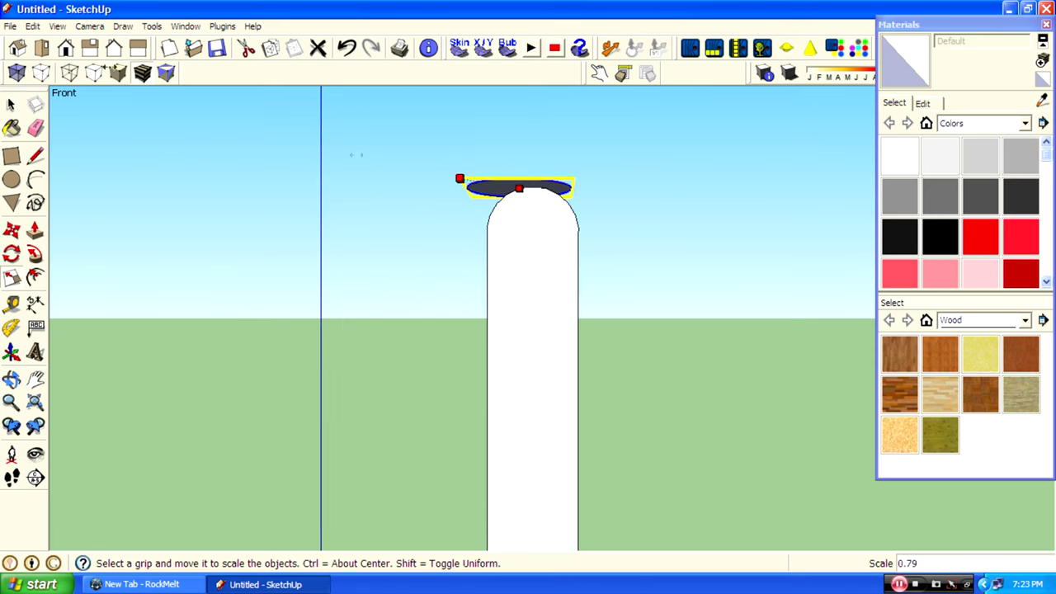
left_click(355, 154)
scroll(129, 135, "down", 2)
scroll(99, 136, "down", 1)
key("m")
scroll(601, 209, "down", 1)
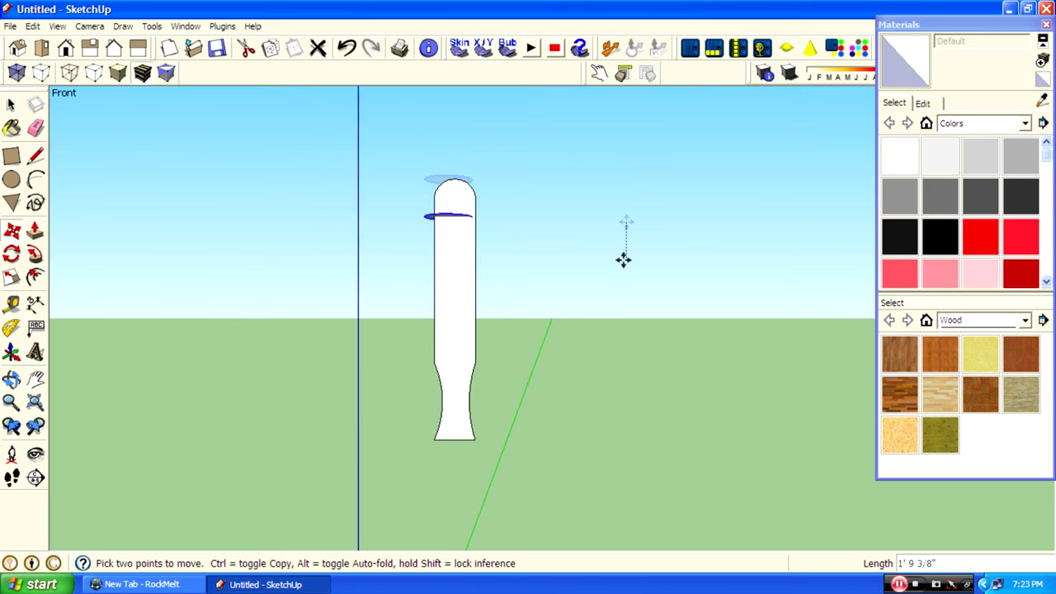
scroll(572, 271, "up", 2)
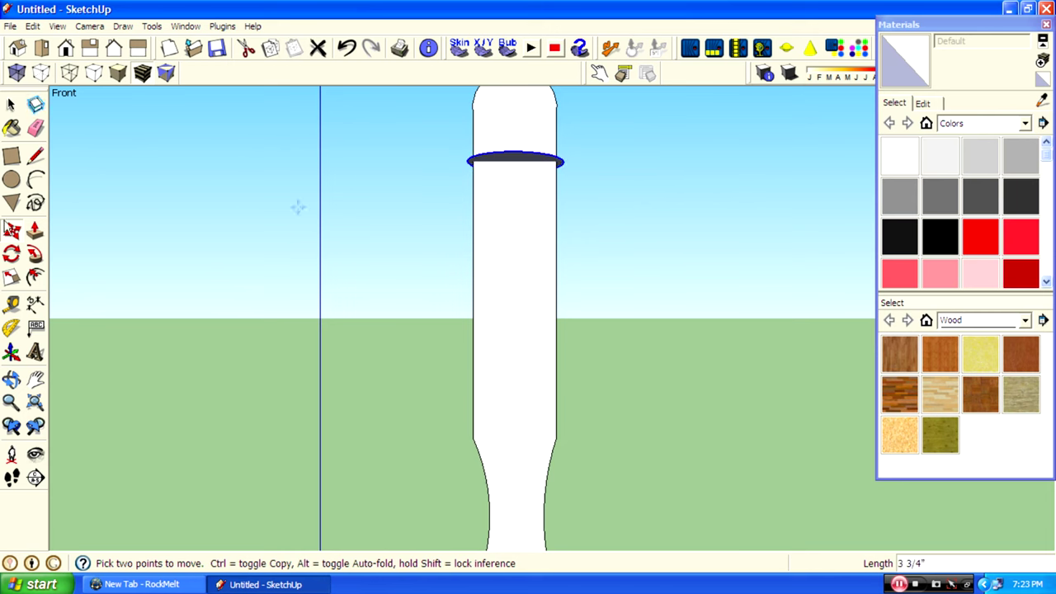
Shrink the circle to 0.64 and Follow Me sweep it around the handle outline
left_click(12, 278)
scroll(462, 147, "up", 1)
left_click_drag(454, 160, 480, 164)
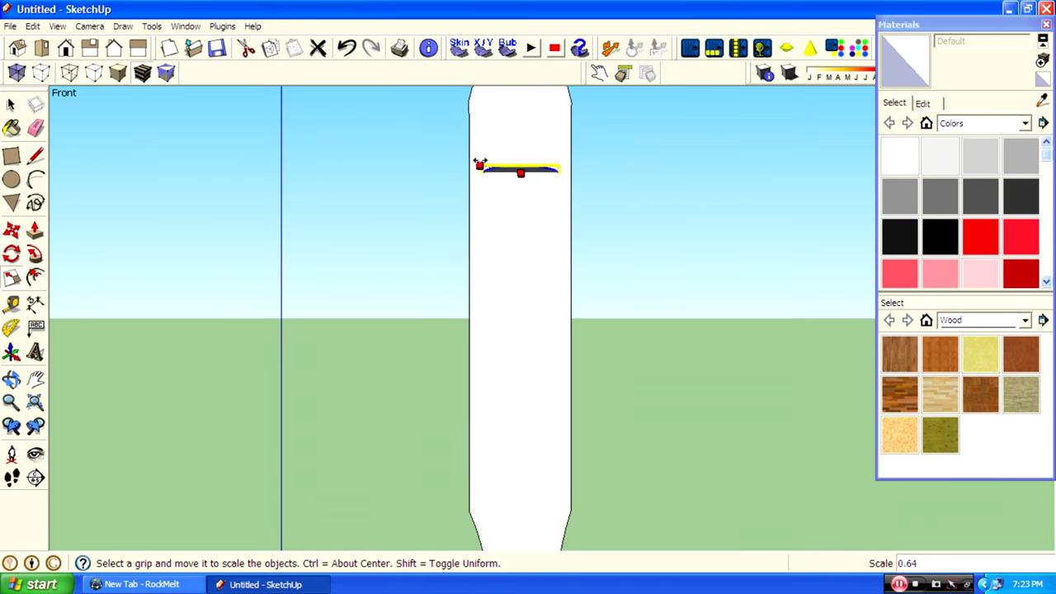
left_click(35, 255)
left_click(555, 208)
scroll(491, 186, "down", 3)
Push/Pull the handle's bottom face into a collar, extending it 1 13/16"
mouse_move(528, 433)
middle_mouse_down()
mouse_move(519, 290)
mouse_move(471, 385)
middle_mouse_up()
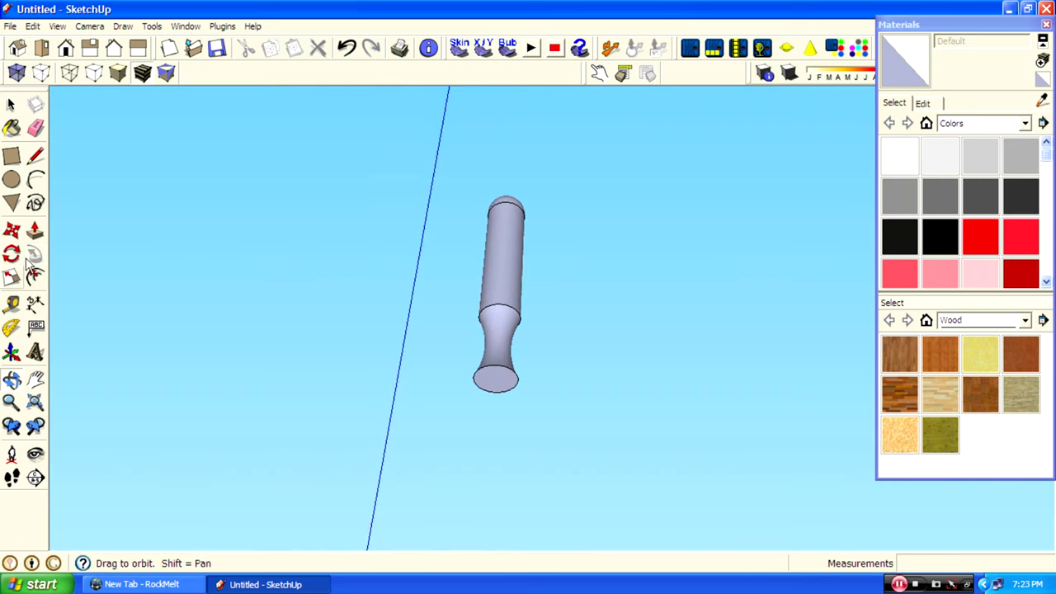
key("p")
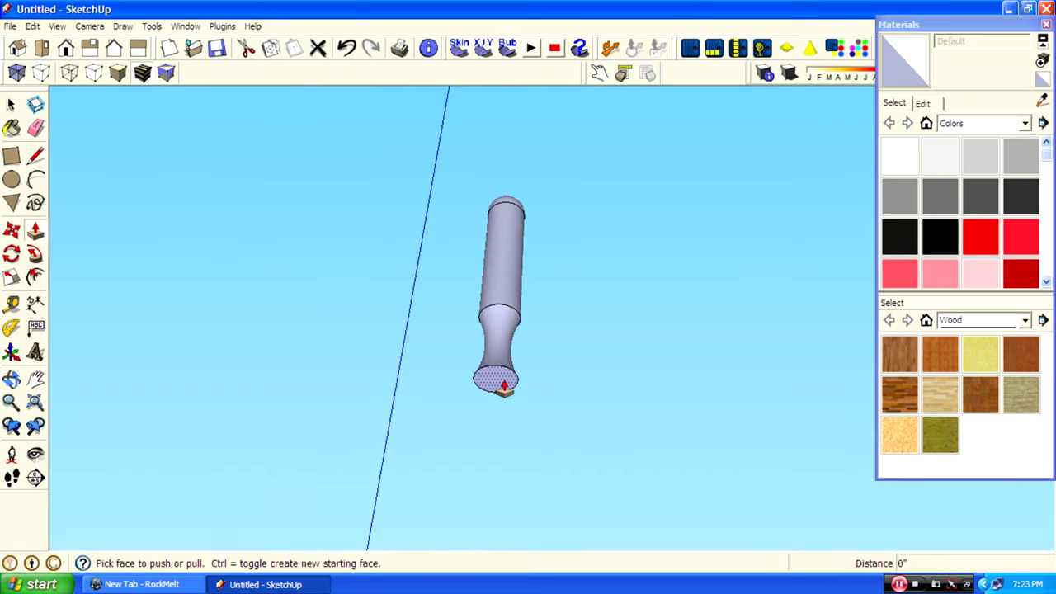
left_click(505, 382)
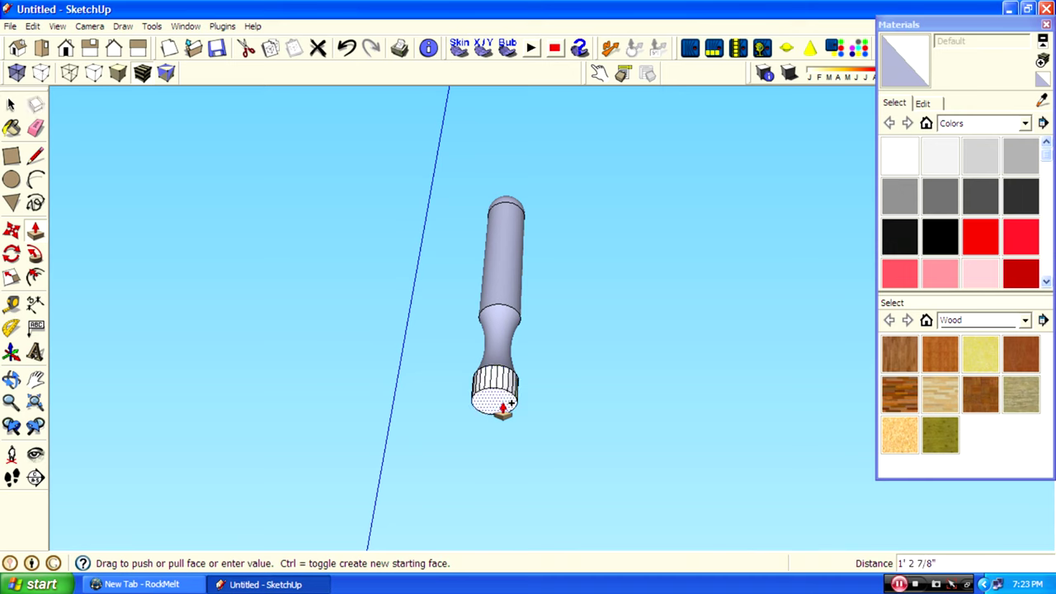
left_click(505, 404)
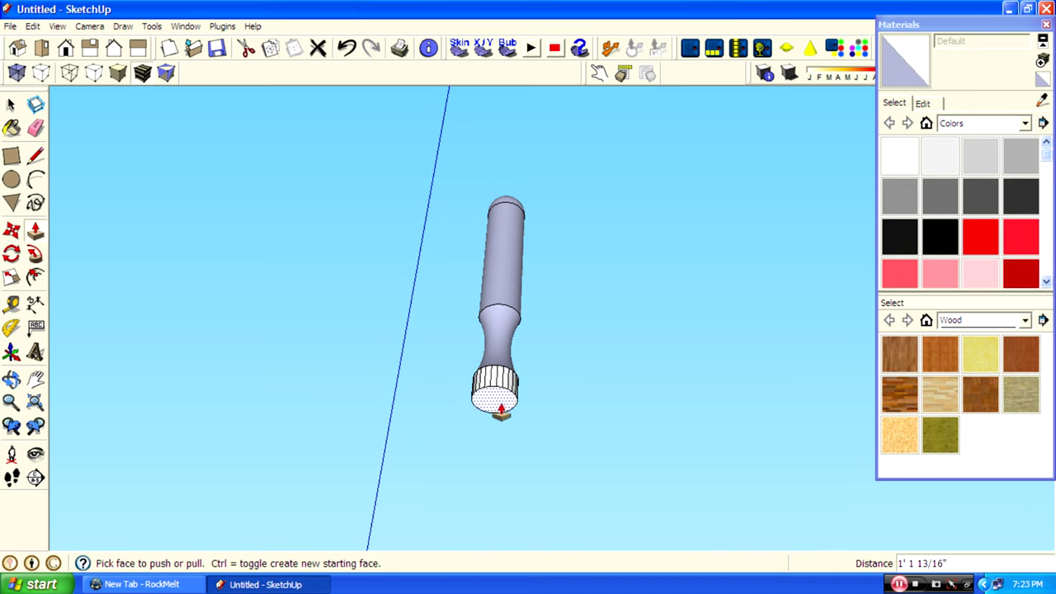
scroll(501, 404, "up", 3)
mouse_move(501, 404)
middle_mouse_down()
mouse_move(602, 521)
mouse_move(580, 429)
mouse_move(460, 453)
mouse_move(446, 437)
middle_mouse_up()
left_click(34, 231)
left_click(473, 435)
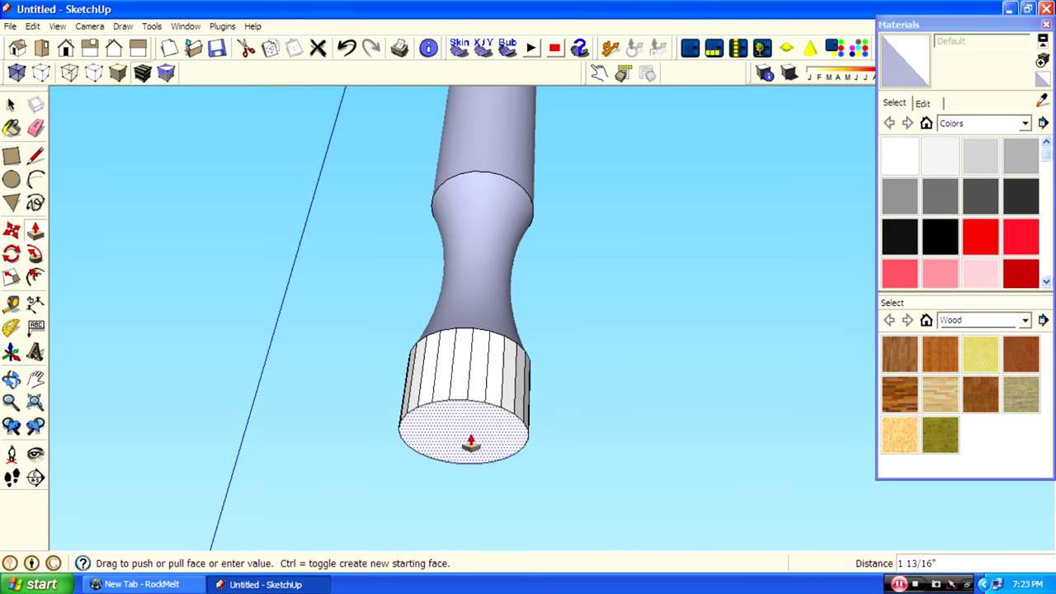
left_click(473, 435)
scroll(445, 269, "down", 2)
Offset the collar's bottom face inward and pull the inner circle out into a long shaft
left_click(34, 277)
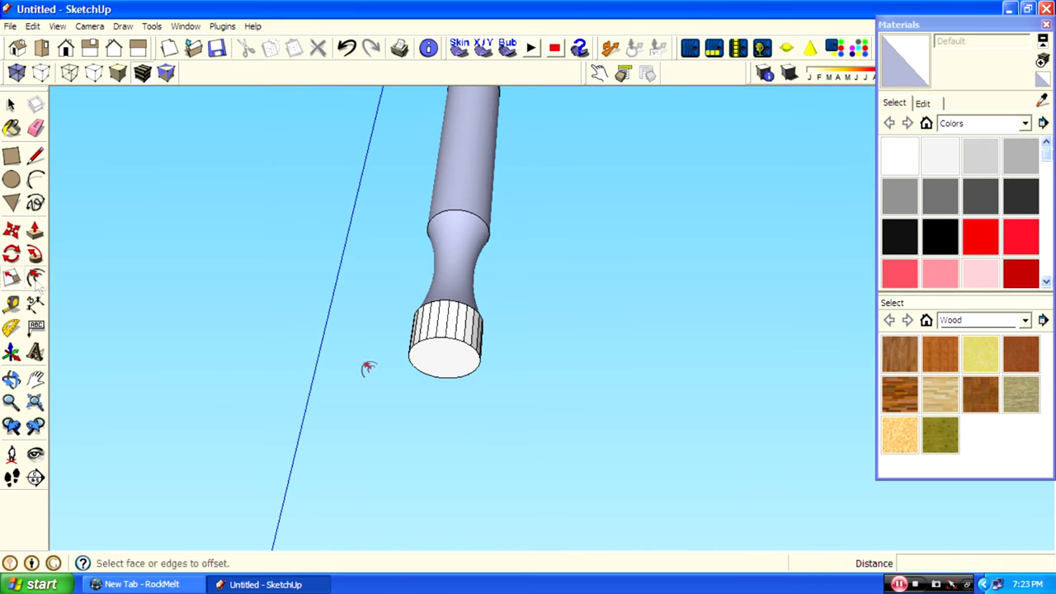
scroll(446, 347, "up", 2)
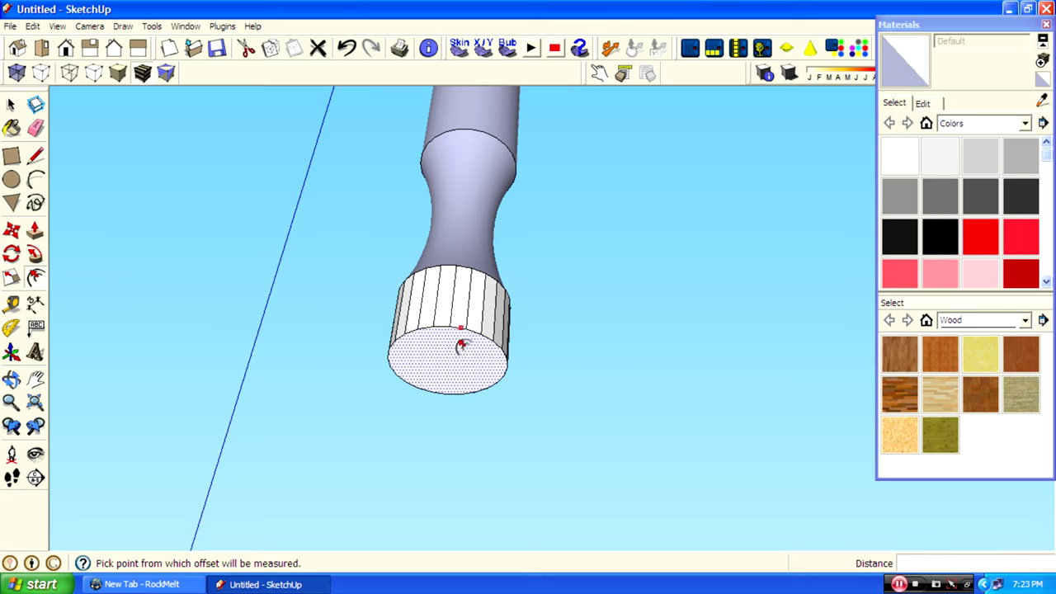
left_click(457, 360)
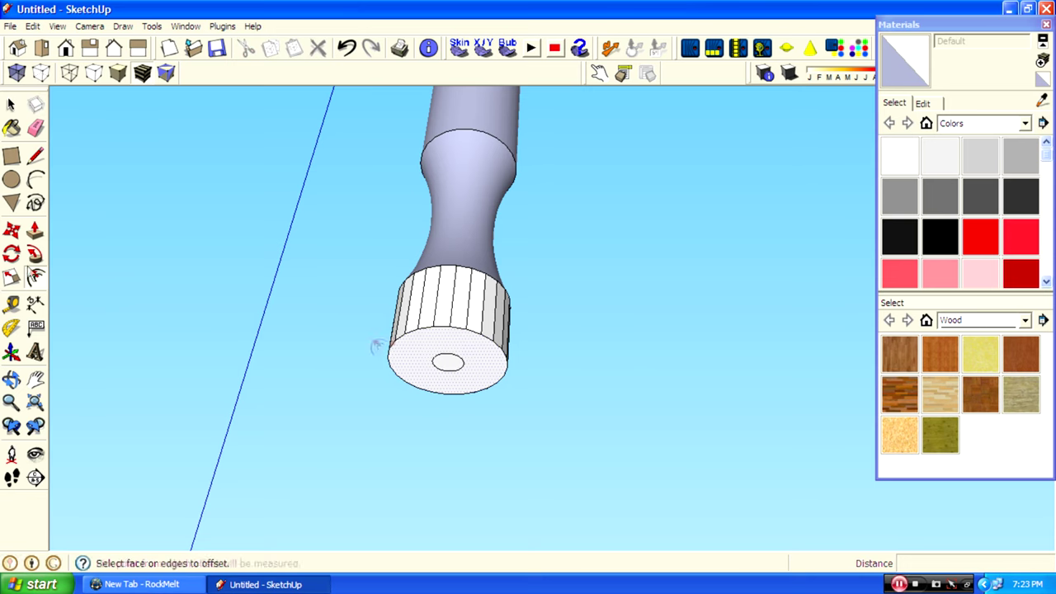
left_click(35, 230)
left_click(443, 365)
scroll(517, 236, "down", 2)
scroll(516, 237, "down", 3)
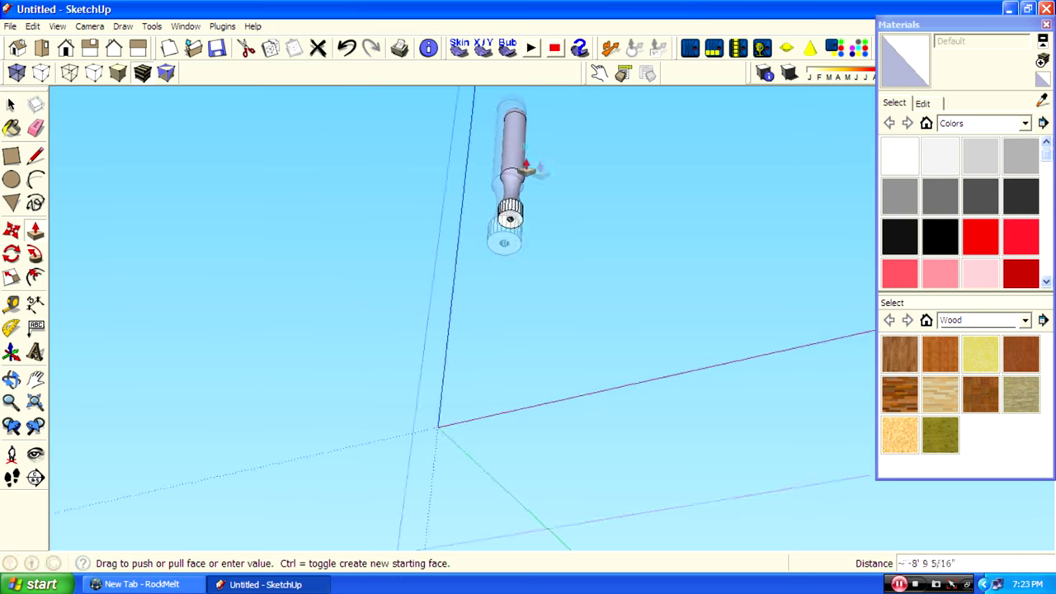
left_click(450, 402)
Lengthen the shaft further by pulling its end face
left_click(66, 50)
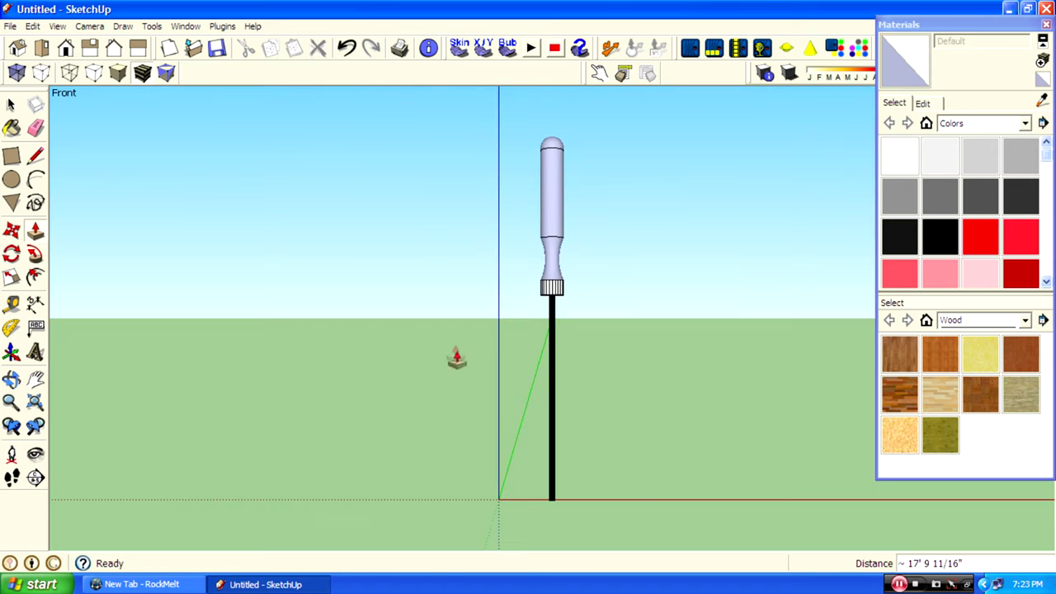
middle_click_drag(591, 483, 31, 208)
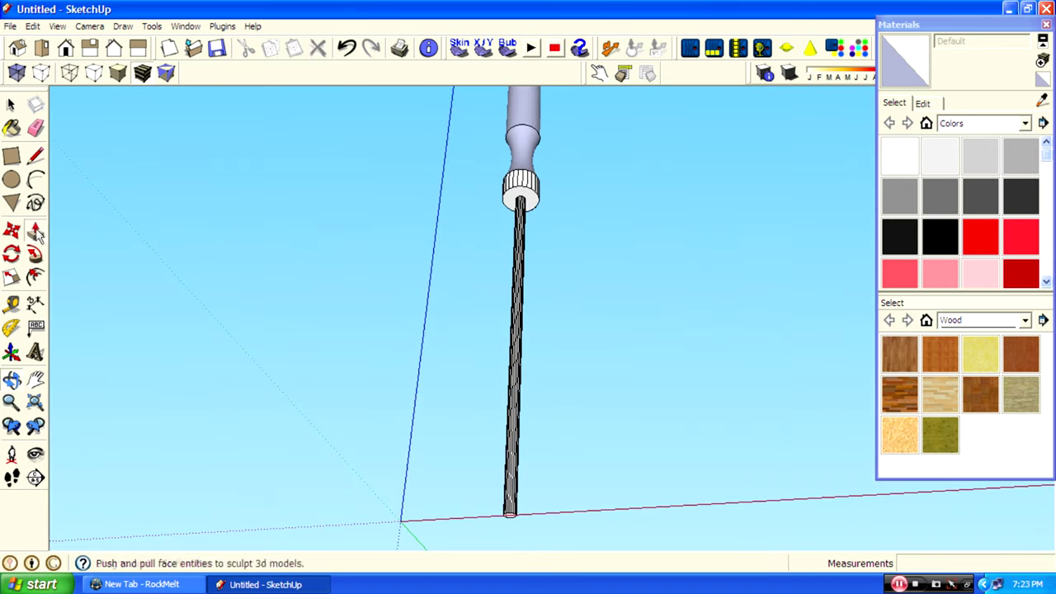
left_click(35, 232)
scroll(503, 528, "up", 2)
left_click(481, 510)
scroll(484, 510, "down", 2)
scroll(500, 514, "down", 2)
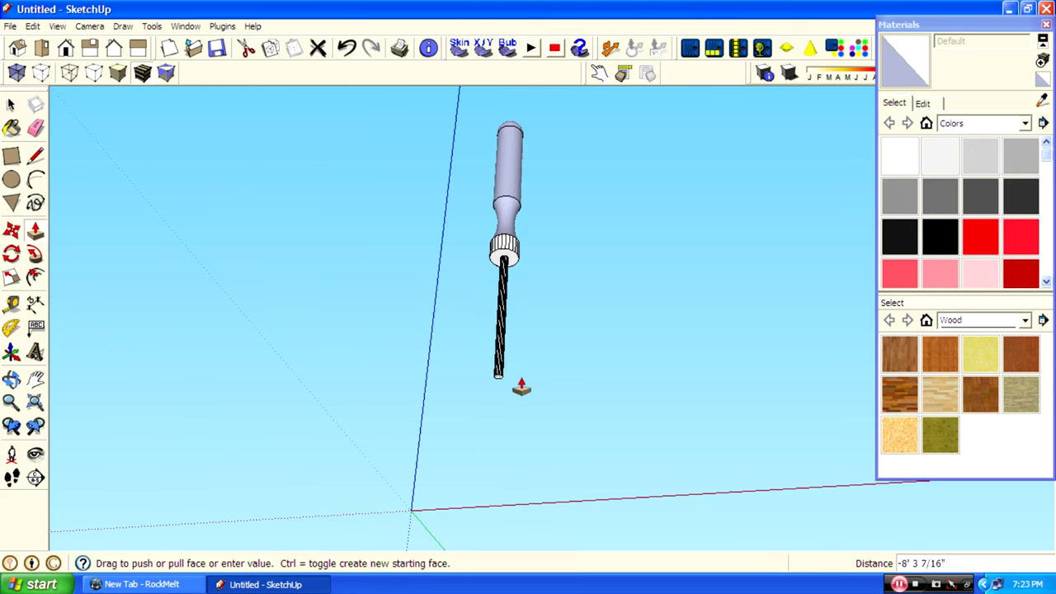
left_click(521, 388)
scroll(495, 391, "up", 2)
Pull a short tip section out of the shaft's end
left_click(530, 378)
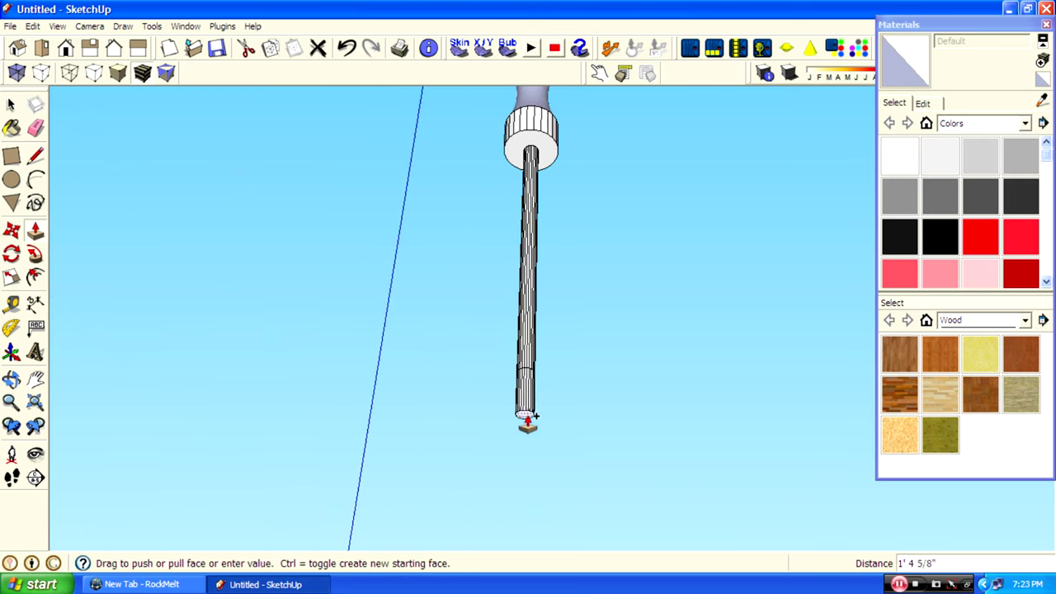
left_click(528, 422)
left_click(524, 421)
left_click(525, 421)
mouse_move(556, 469)
middle_mouse_down()
mouse_move(568, 378)
mouse_move(551, 355)
middle_mouse_up()
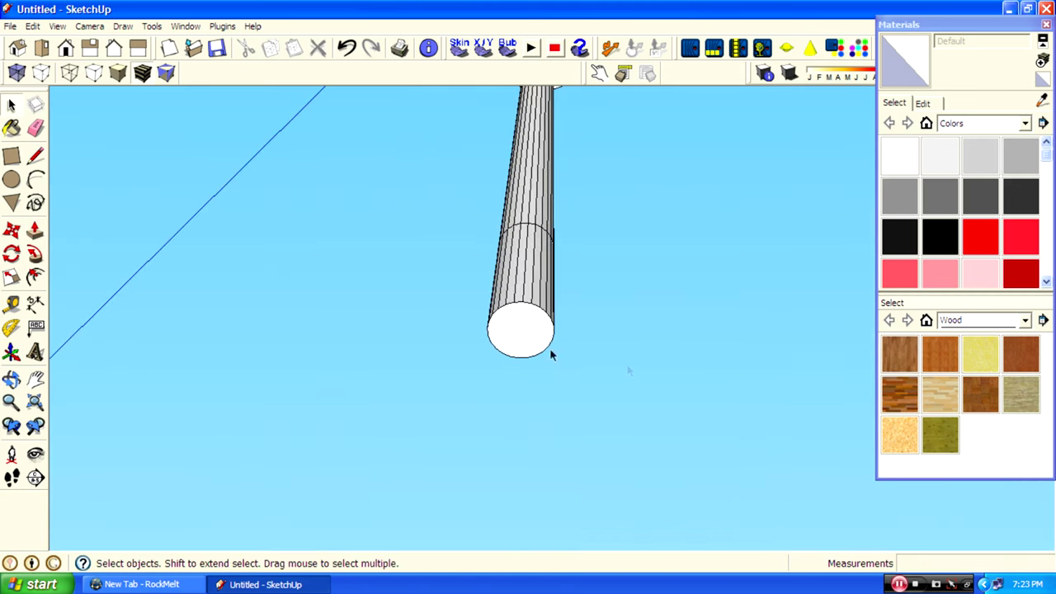
left_click(12, 278)
Squash the shaft's end face to 0.11 on the green axis into a flat blade, then select all
scroll(516, 302, "up", 4)
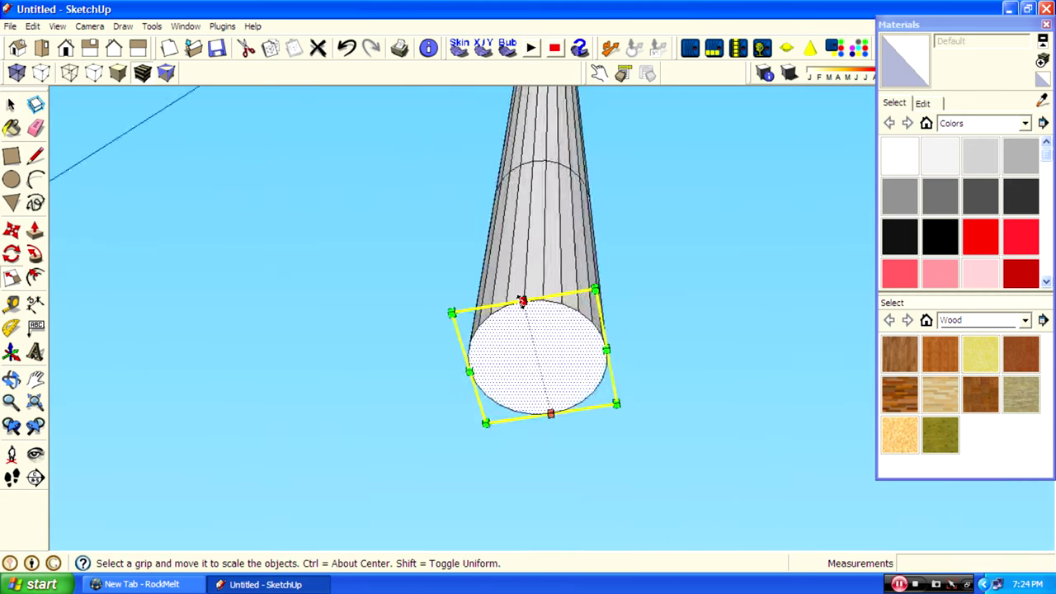
scroll(519, 302, "up", 2)
left_click_drag(524, 301, 551, 451)
scroll(547, 413, "up", 2)
scroll(536, 395, "up", 2)
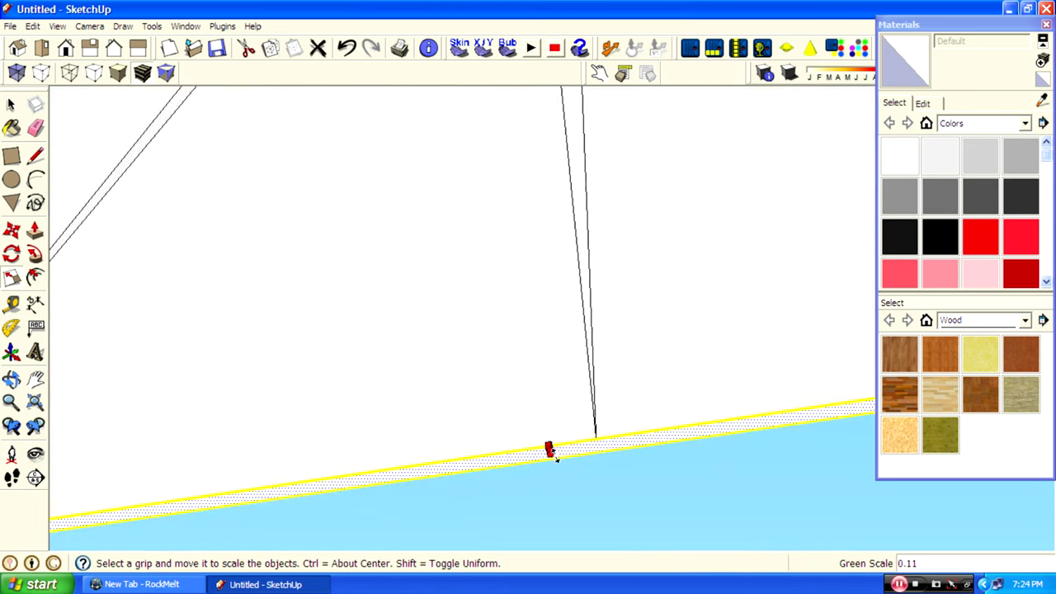
scroll(550, 452, "down", 3)
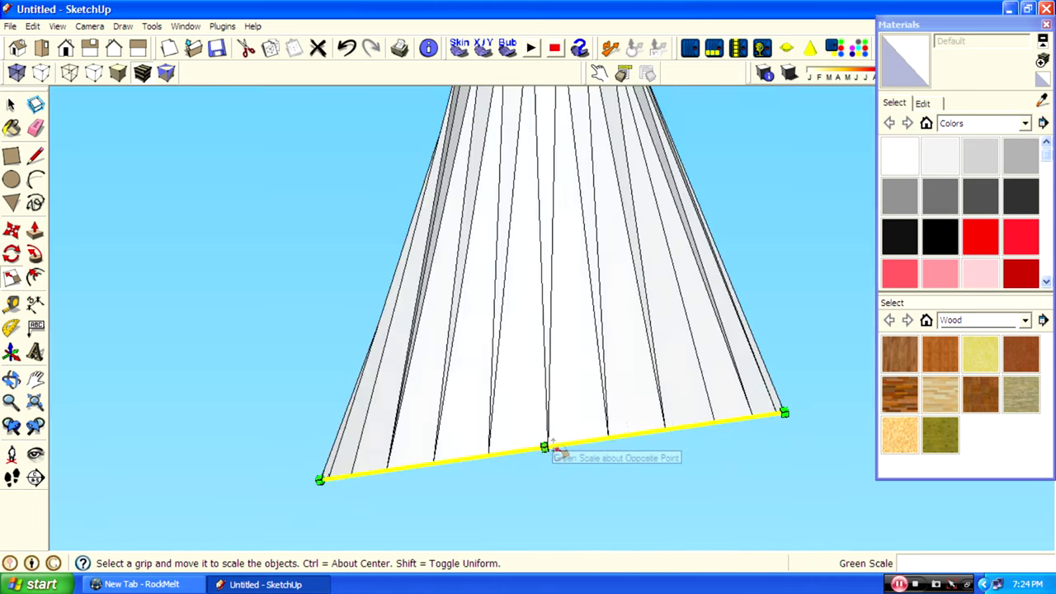
scroll(544, 462, "down", 5)
scroll(538, 454, "down", 3)
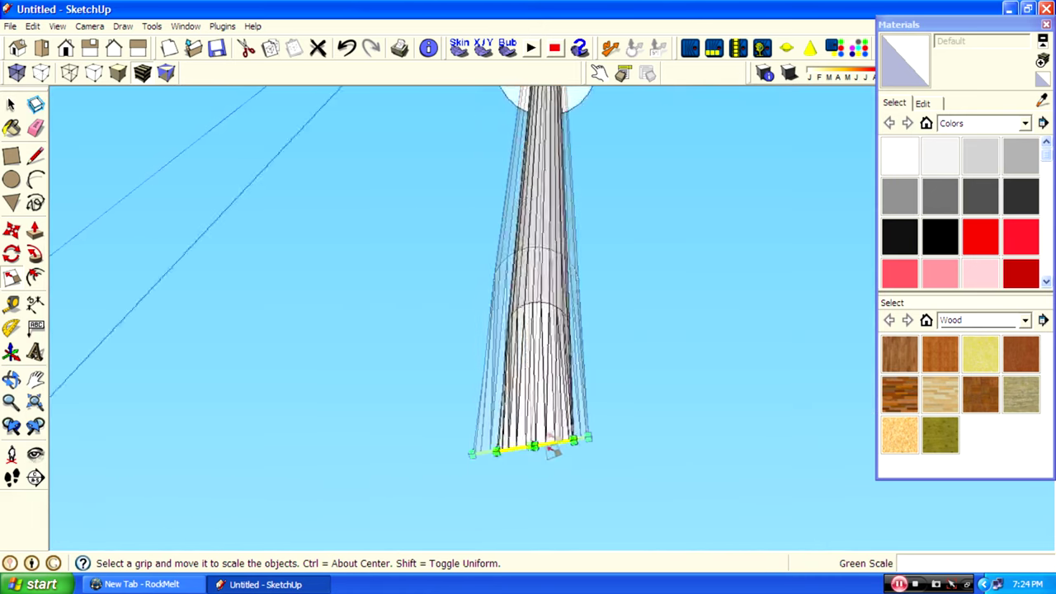
scroll(552, 448, "down", 3)
key("space")
scroll(557, 545, "down", 2)
scroll(523, 415, "down", 2)
scroll(406, 189, "down", 3)
key("ctrl+a")
In Right view, rotate the selected screwdriver 90° so it lies horizontal
left_click(89, 48)
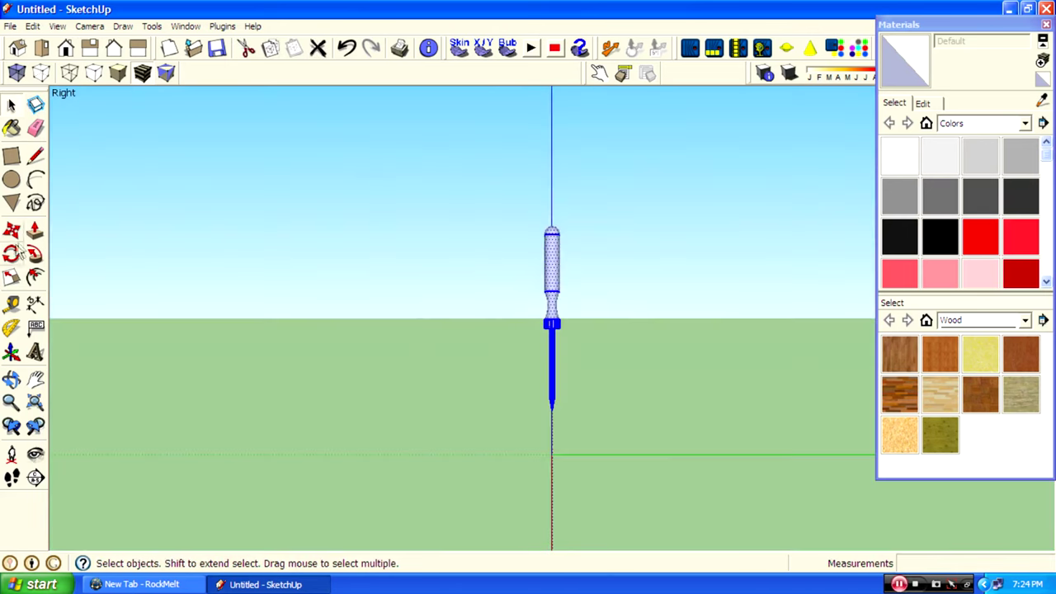
left_click(11, 254)
left_click_drag(642, 333, 641, 334)
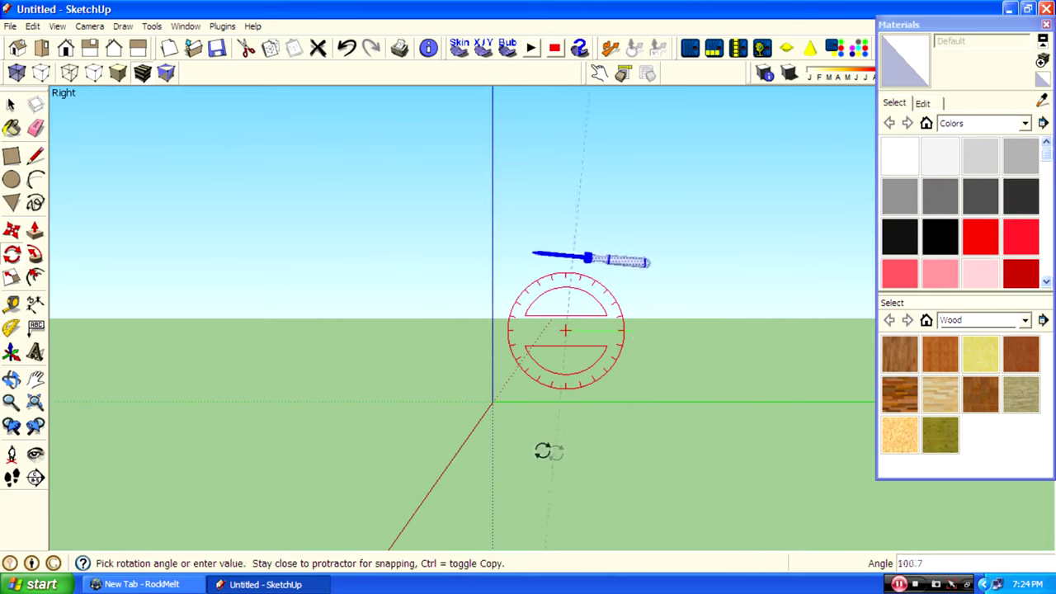
left_click(572, 445)
Move the screwdriver down with its blade tip at the origin, then deselect and orbit around it
left_click(12, 232)
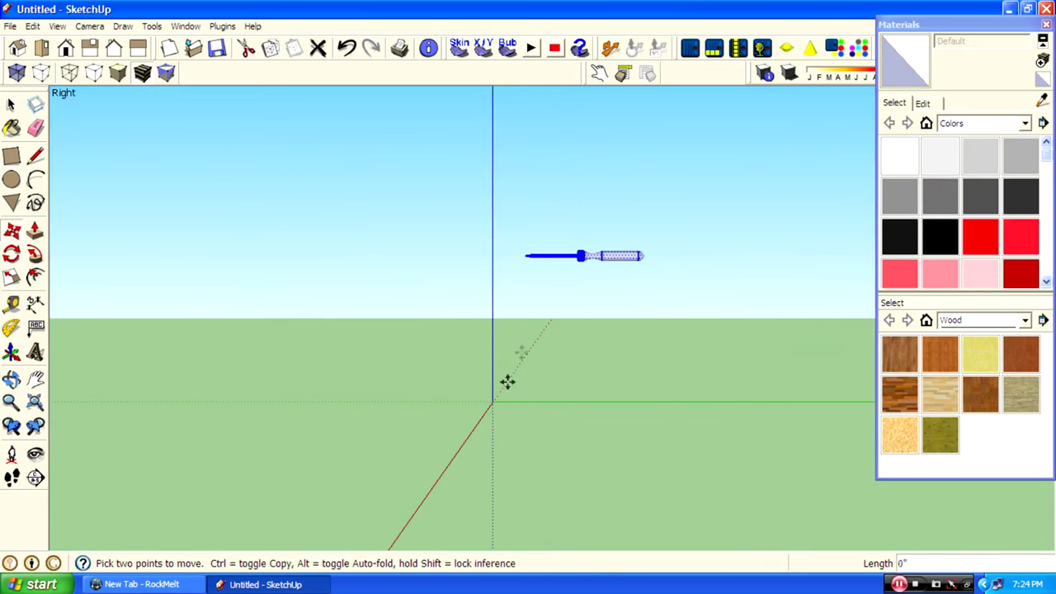
left_click(520, 350)
scroll(566, 412, "up", 2)
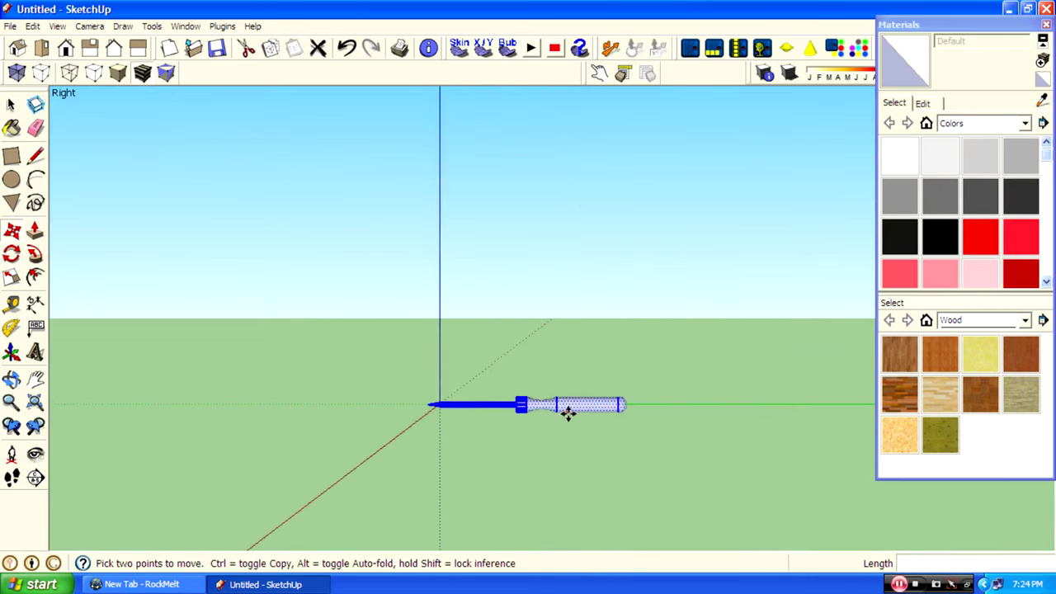
scroll(519, 413, "up", 4)
middle_click_drag(620, 341, 600, 496)
key("space")
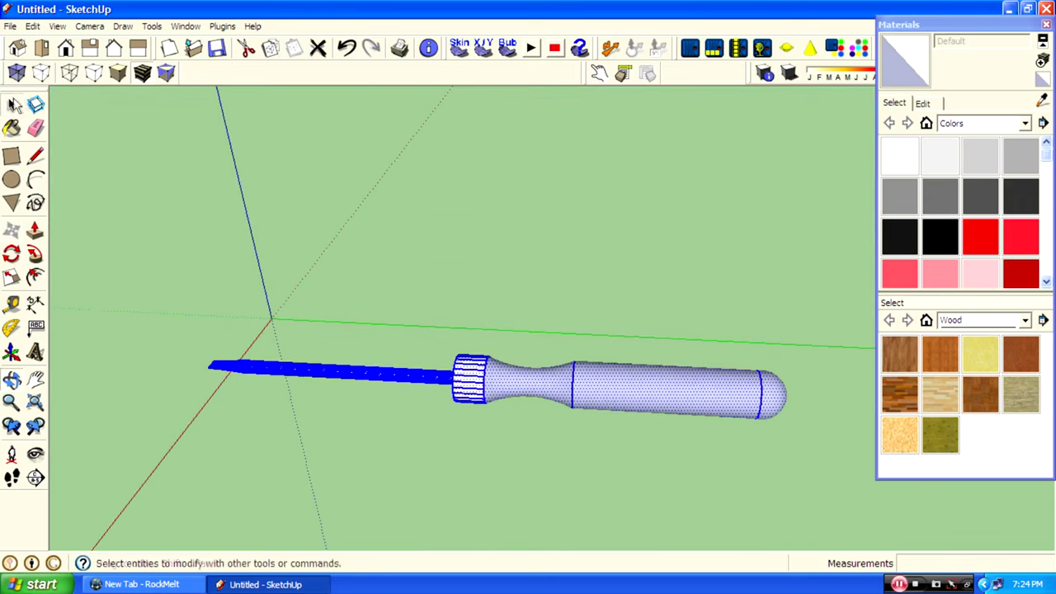
left_click(550, 465)
scroll(486, 416, "up", 3)
scroll(447, 384, "down", 4)
scroll(446, 384, "up", 3)
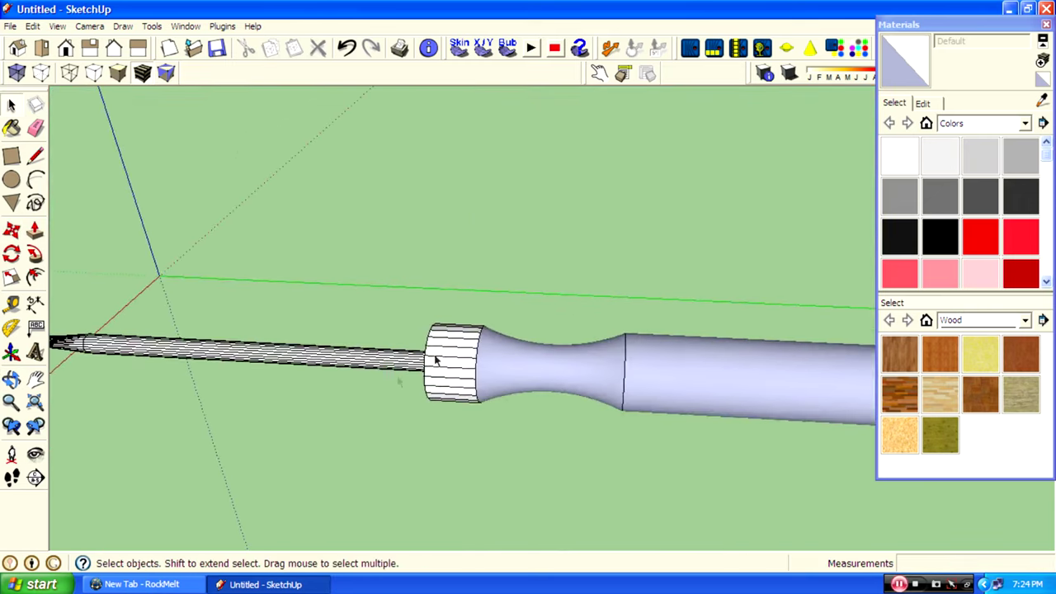
middle_click_drag(434, 358, 512, 405)
From the top view, draw the first arc on the collar's rim
left_click(40, 73)
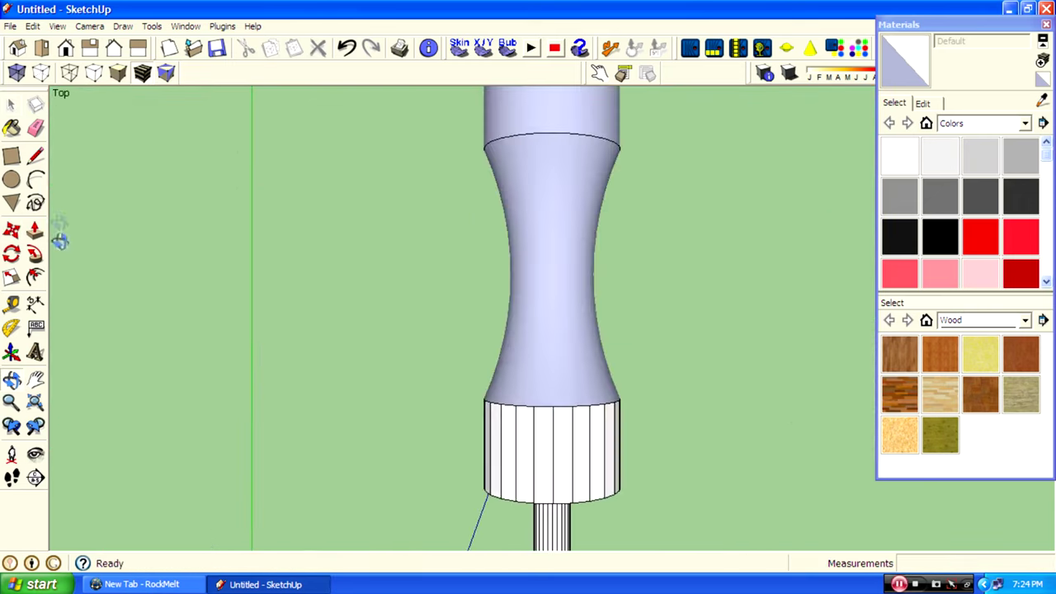
left_click(36, 180)
scroll(537, 293, "down", 2)
scroll(511, 314, "up", 4)
scroll(474, 321, "up", 3)
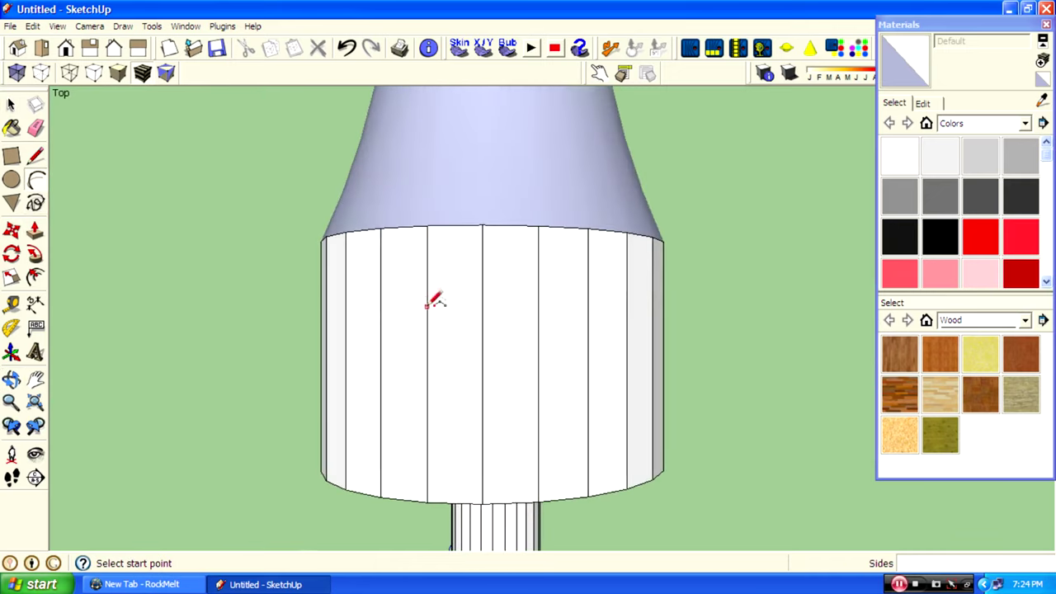
scroll(483, 304, "up", 2)
left_click(481, 304)
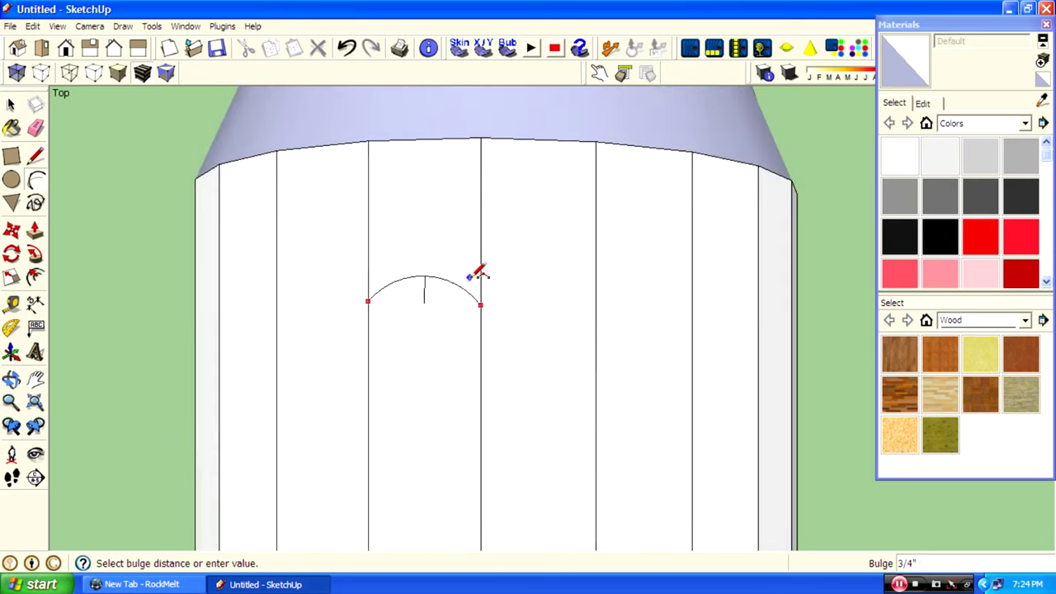
left_click(424, 242)
mouse_move(424, 243)
middle_mouse_down()
mouse_move(470, 417)
mouse_move(272, 208)
middle_mouse_up()
Outline a slot on the collar with lines and a rounded arc end
key("p")
left_click(41, 48)
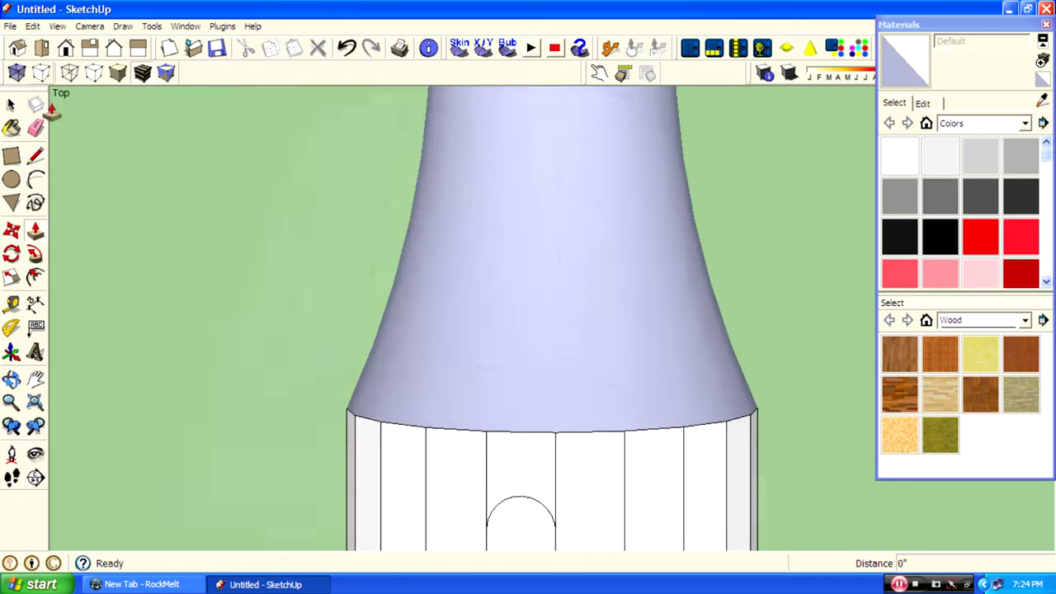
key("l")
scroll(231, 157, "down", 3)
scroll(401, 325, "up", 2)
middle_click_drag(402, 325, 272, 314, "shift")
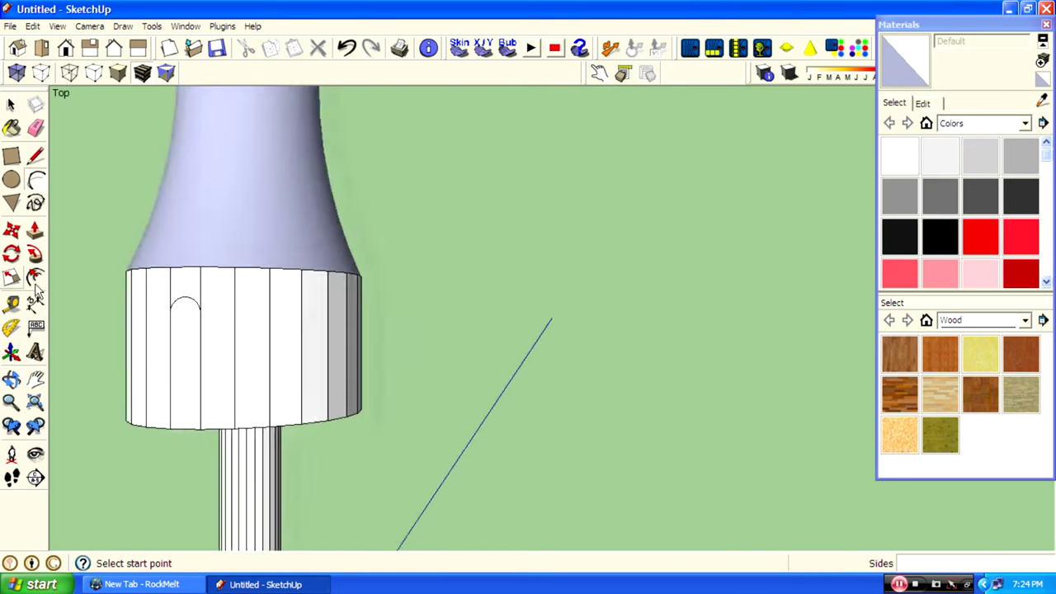
scroll(265, 307, "up", 2)
scroll(262, 304, "up", 1)
left_click(288, 273)
mouse_move(288, 273)
middle_mouse_down()
mouse_move(213, 259)
mouse_move(308, 276)
mouse_move(375, 239)
middle_mouse_up()
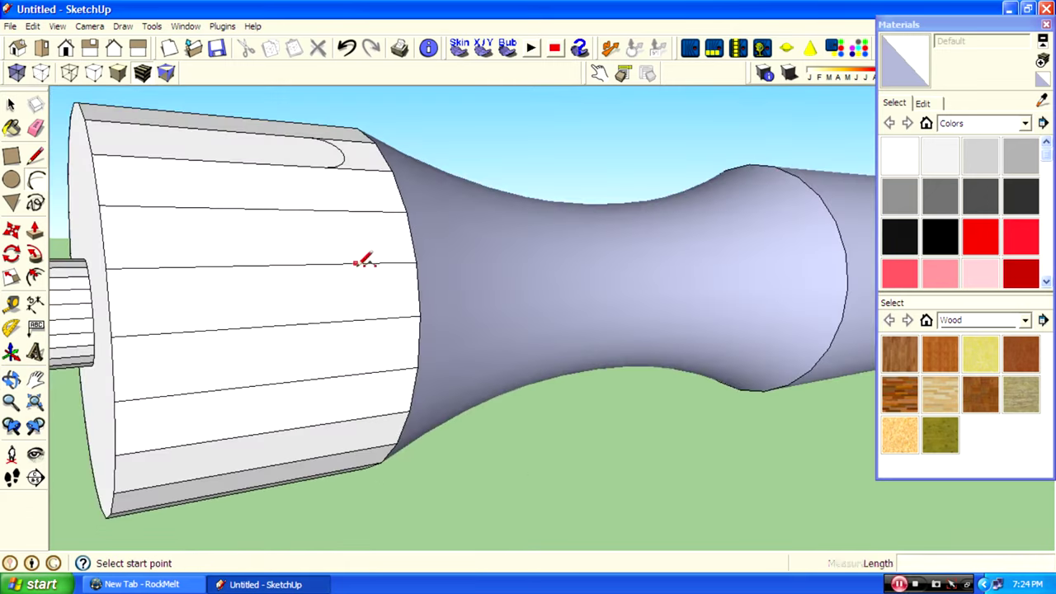
left_click(360, 319)
From the Right view, add rounded ends to more slot outlines around the collar
key("3")
scroll(465, 358, "up", 3)
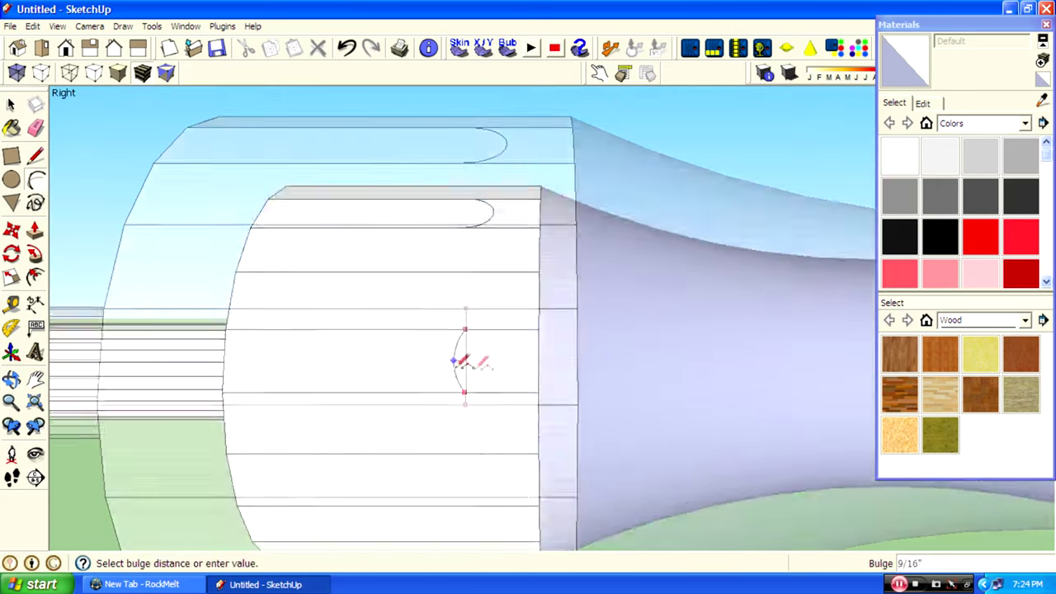
left_click(497, 362)
mouse_move(497, 361)
middle_mouse_down()
mouse_move(578, 259)
mouse_move(505, 292)
middle_mouse_up()
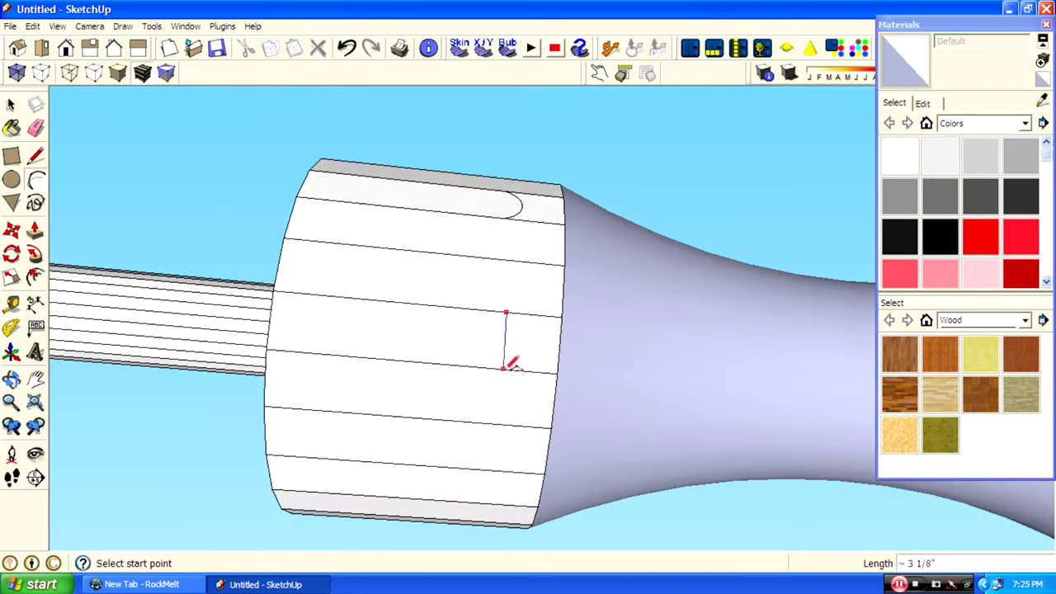
left_click(535, 361)
mouse_move(535, 361)
middle_mouse_down()
mouse_move(462, 266)
mouse_move(491, 311)
middle_mouse_up()
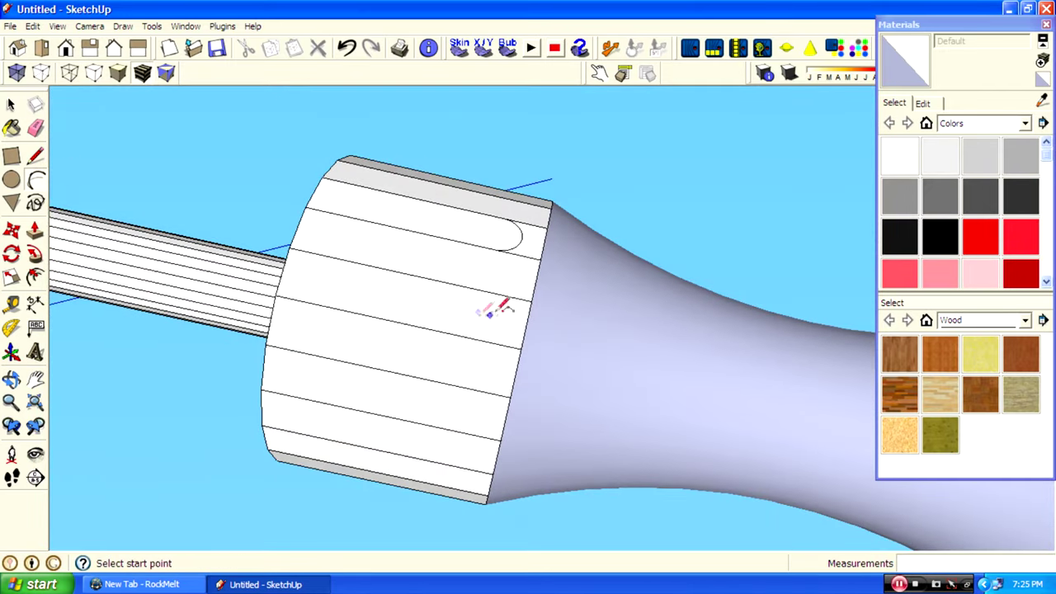
left_click(488, 378)
mouse_move(488, 378)
middle_mouse_down()
mouse_move(424, 396)
mouse_move(316, 266)
middle_mouse_up()
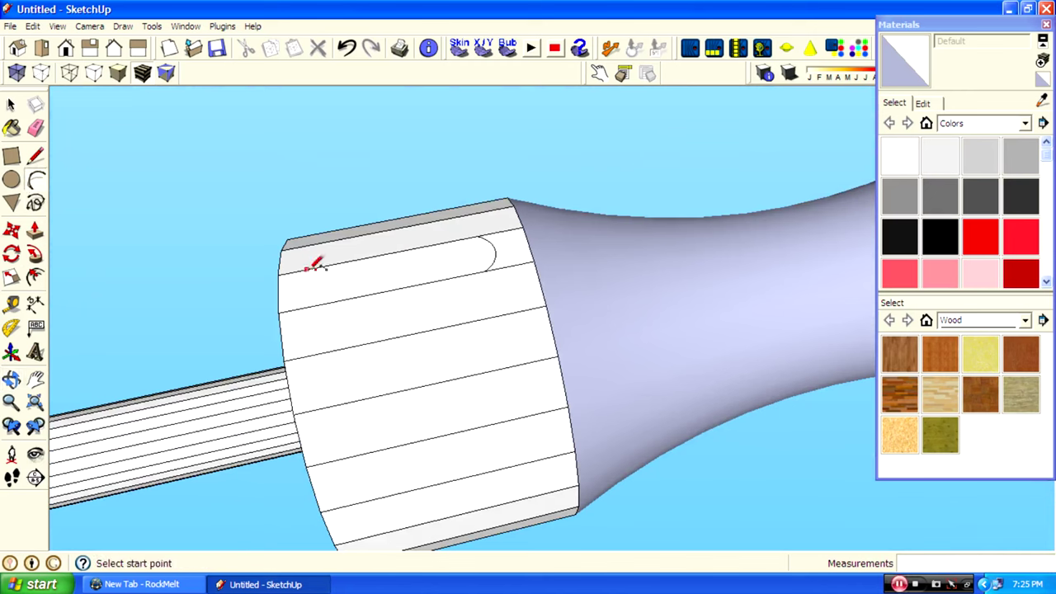
Complete the remaining slot outlines around the collar
left_click(538, 376)
mouse_move(538, 375)
middle_mouse_down()
mouse_move(90, 207)
mouse_move(537, 561)
mouse_move(508, 328)
middle_mouse_up()
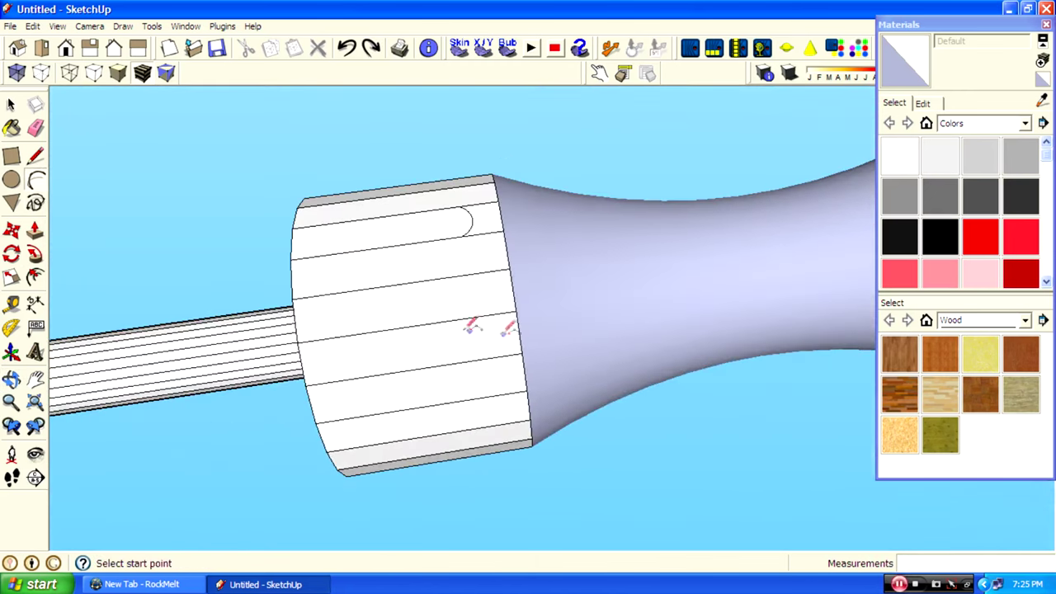
mouse_move(450, 387)
middle_mouse_down()
mouse_move(491, 311)
mouse_move(440, 363)
mouse_move(448, 278)
mouse_move(564, 345)
mouse_move(91, 275)
middle_mouse_up()
left_click(511, 331)
left_click(461, 368)
mouse_move(460, 368)
middle_mouse_down()
mouse_move(561, 435)
mouse_move(83, 236)
mouse_move(344, 341)
middle_mouse_up()
Push the first slot faces into the collar, starting at 7/8 inch deep
key("p")
left_click_drag(376, 405, 365, 396)
mouse_move(365, 396)
middle_mouse_down()
mouse_move(421, 324)
mouse_move(61, 217)
middle_mouse_up()
left_click(471, 313)
mouse_move(454, 404)
middle_mouse_down()
mouse_move(363, 351)
mouse_move(57, 248)
middle_mouse_up()
left_click(439, 389)
left_click(556, 419)
Push another slot face 1 7/16 inches into the collar from below
mouse_move(557, 419)
middle_mouse_down()
mouse_move(626, 494)
mouse_move(490, 385)
middle_mouse_up()
left_click(562, 417)
mouse_move(596, 398)
middle_mouse_down()
mouse_move(585, 362)
mouse_move(828, 295)
mouse_move(503, 405)
mouse_move(808, 335)
mouse_move(471, 472)
middle_mouse_up()
left_click(585, 362)
scroll(470, 472, "down", 3)
scroll(478, 365, "up", 3)
scroll(479, 366, "up", 3)
Turn on hidden geometry so the collar's hidden edges show
left_click(11, 103)
left_click(56, 27)
left_click(82, 78)
left_click(36, 179)
Draw the first half-circle arcs at the grip's slot ends
mouse_move(545, 338)
middle_mouse_down()
mouse_move(571, 224)
mouse_move(538, 280)
middle_mouse_up()
scroll(538, 281, "up", 3)
scroll(393, 319, "up", 2)
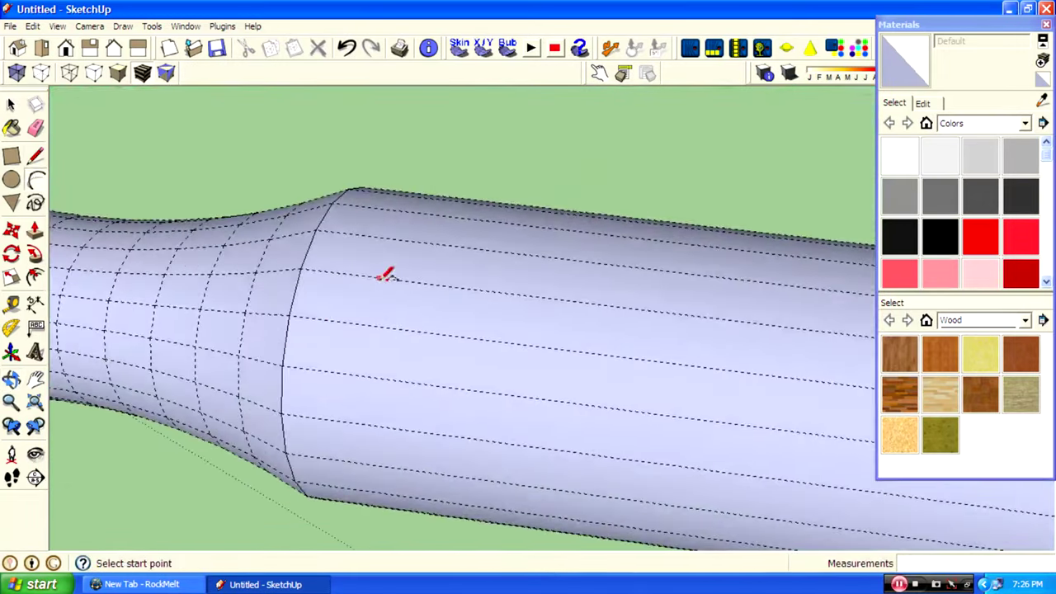
left_click(351, 306)
scroll(266, 462, "down", 3)
scroll(277, 528, "down", 2)
mouse_move(277, 528)
middle_mouse_down()
mouse_move(219, 201)
mouse_move(330, 247)
middle_mouse_up()
scroll(723, 392, "up", 2)
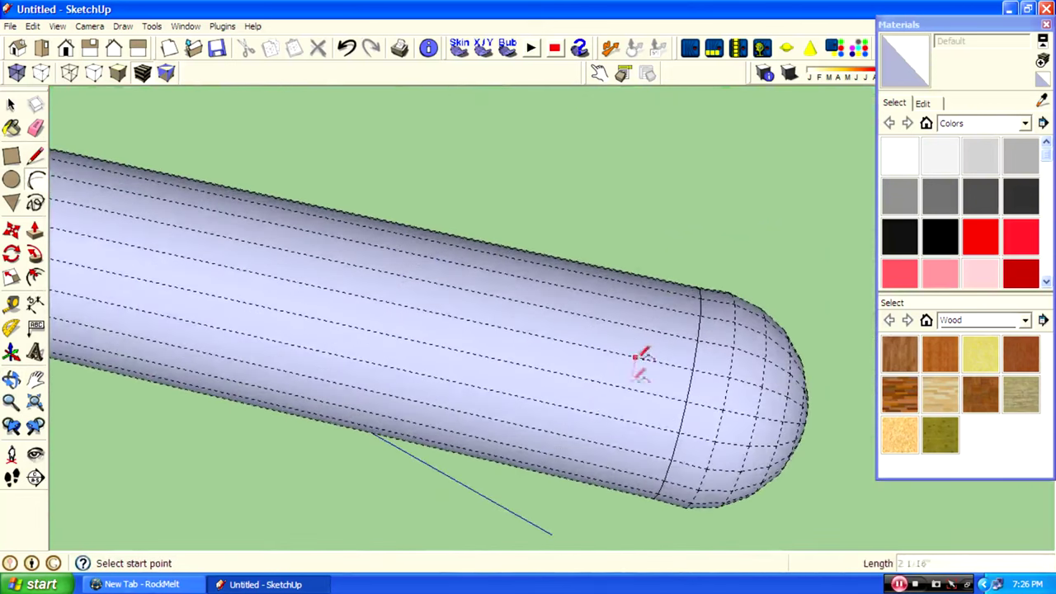
middle_click_drag(650, 385, 660, 342)
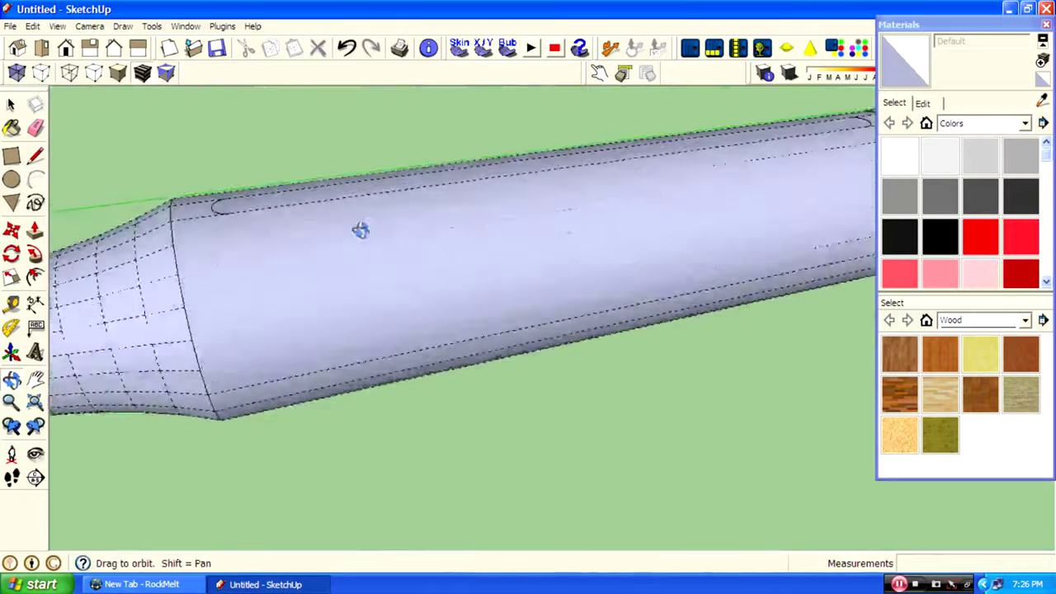
left_click_drag(360, 228, 71, 160)
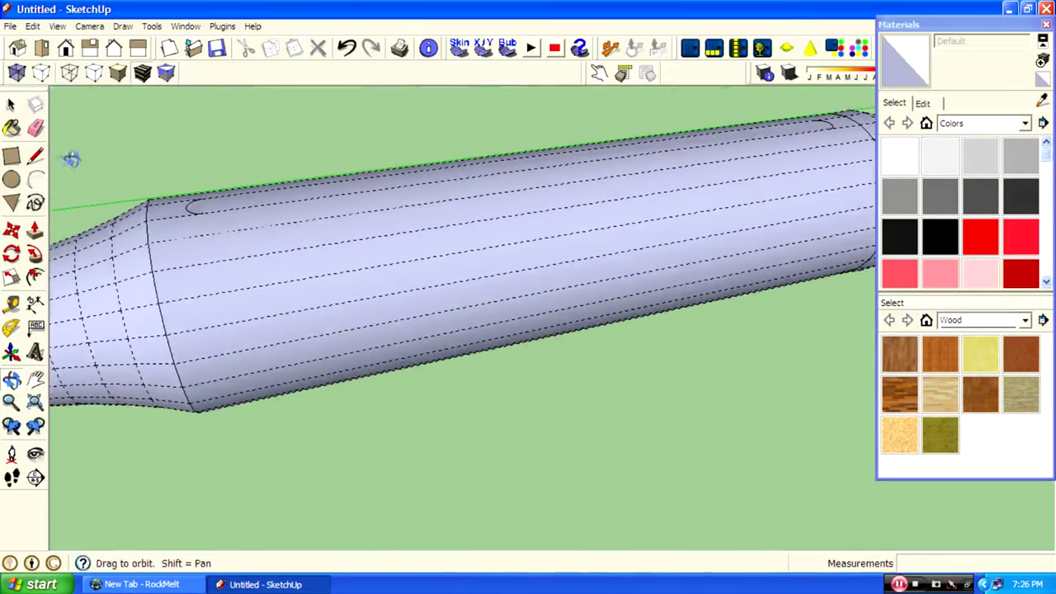
left_click(210, 283)
middle_click_drag(211, 283, 648, 193)
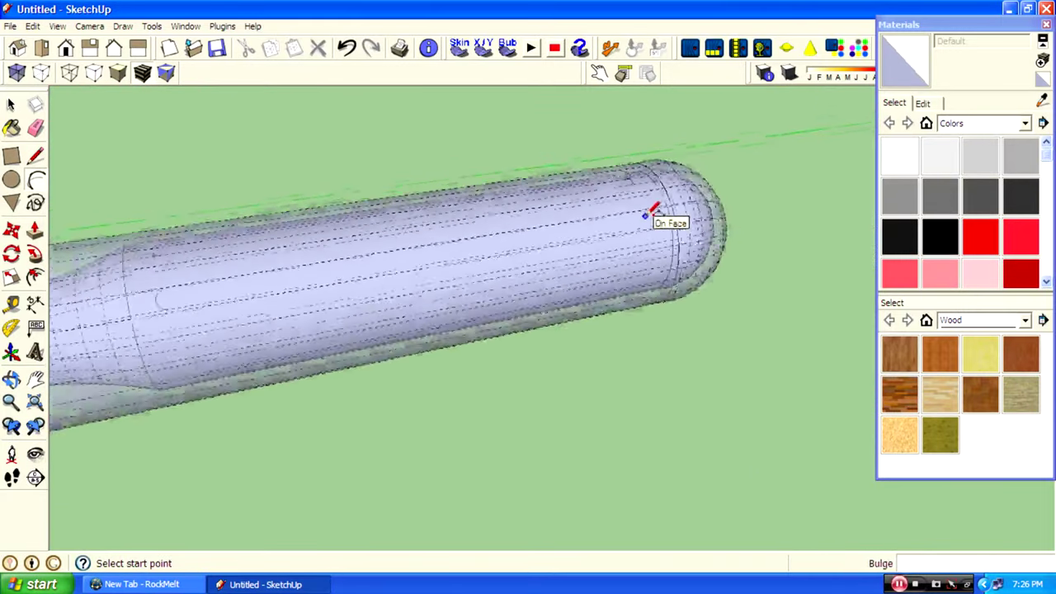
In the Right view, give a slot-end arc a half-circle bulge
scroll(642, 217, "up", 2)
key("F5")
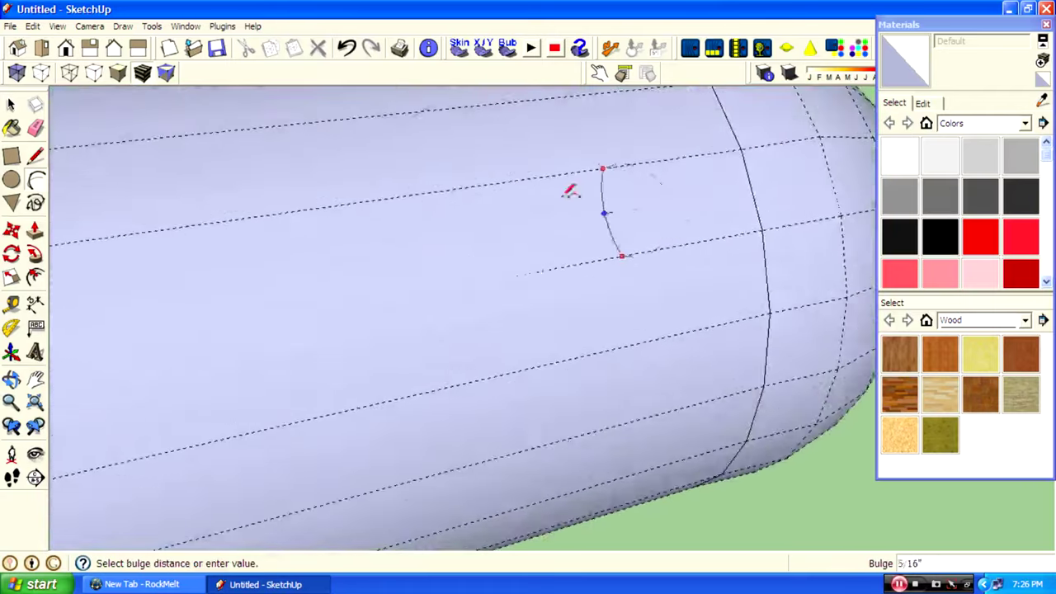
scroll(547, 288, "up", 3)
scroll(566, 308, "up", 2)
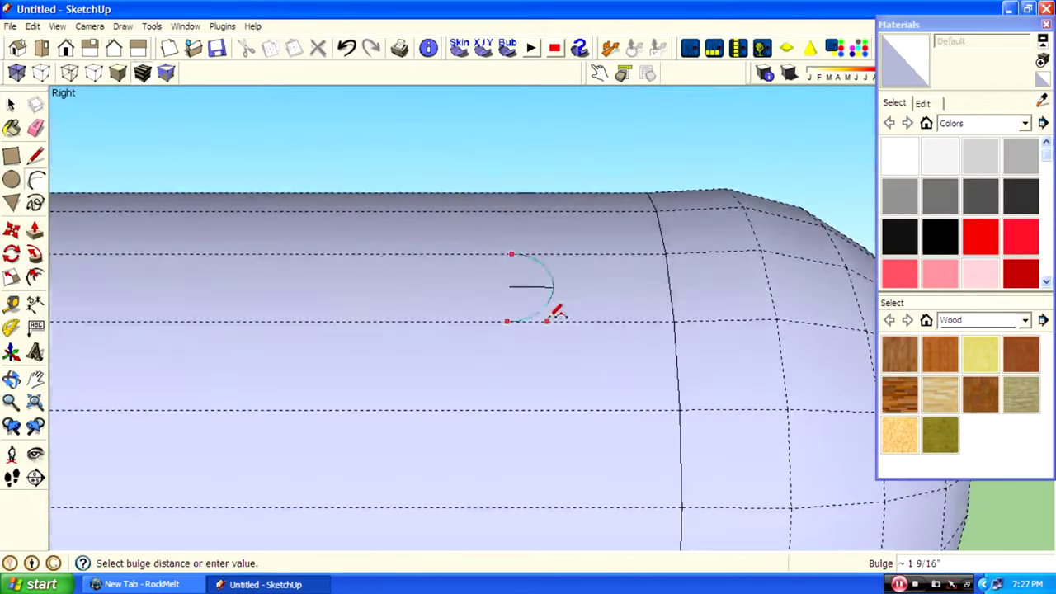
left_click(557, 311)
middle_click_drag(558, 311, 134, 160)
scroll(331, 341, "up", 3)
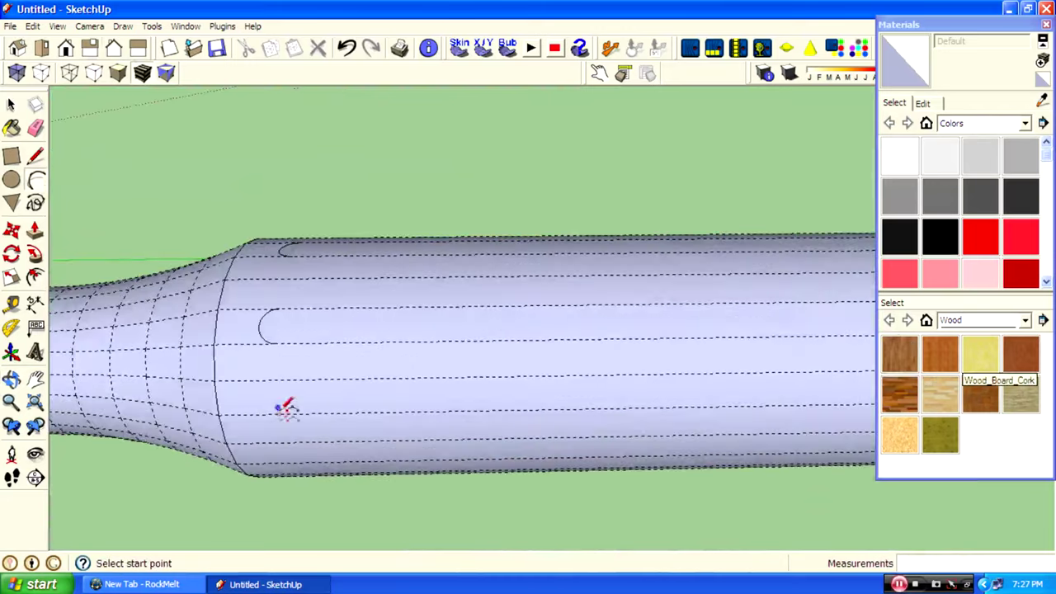
scroll(289, 440, "up", 3)
Back in the Right view, finish another half-circle cap on a slot
key("F5")
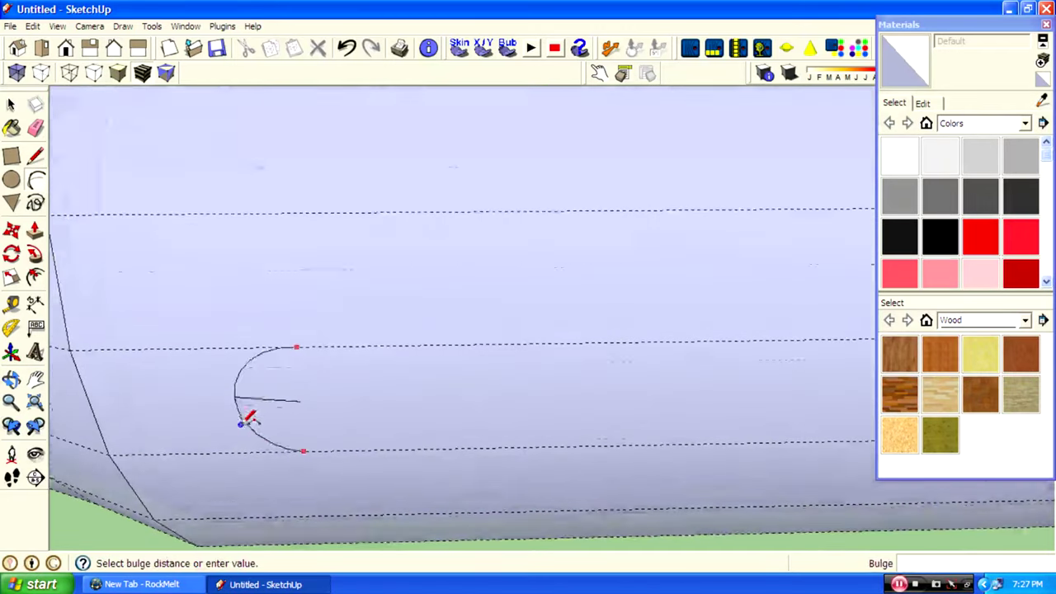
scroll(446, 343, "up", 3)
scroll(503, 343, "up", 1)
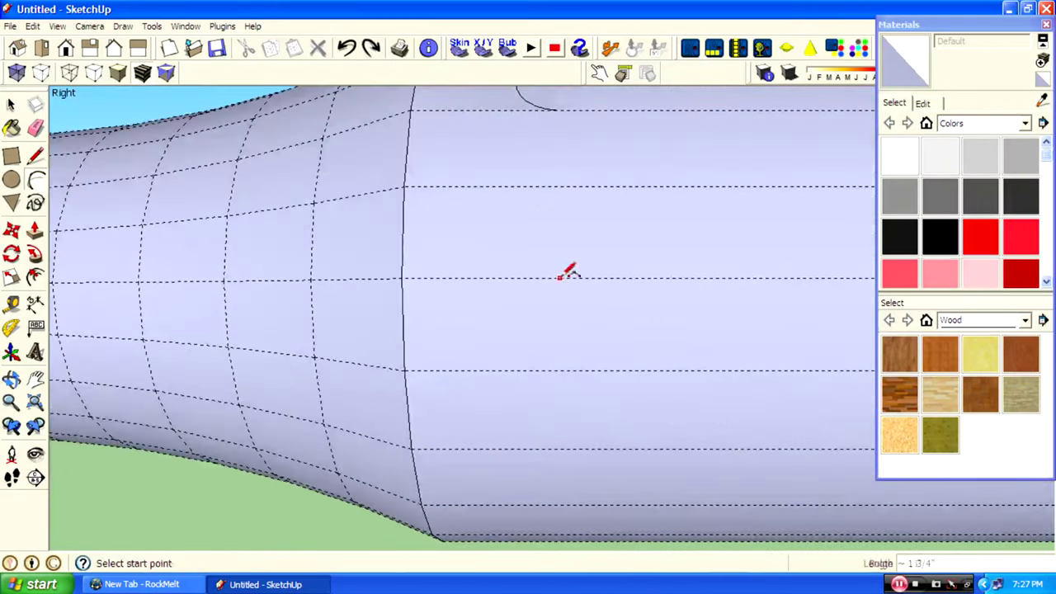
scroll(569, 369, "down", 3)
scroll(306, 397, "down", 2)
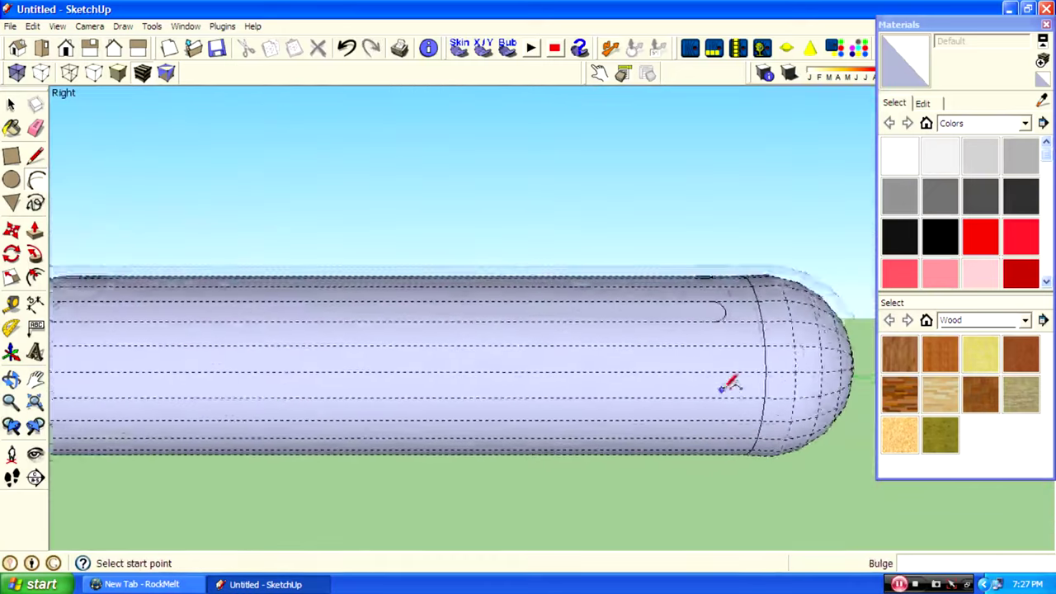
scroll(721, 394, "up", 3)
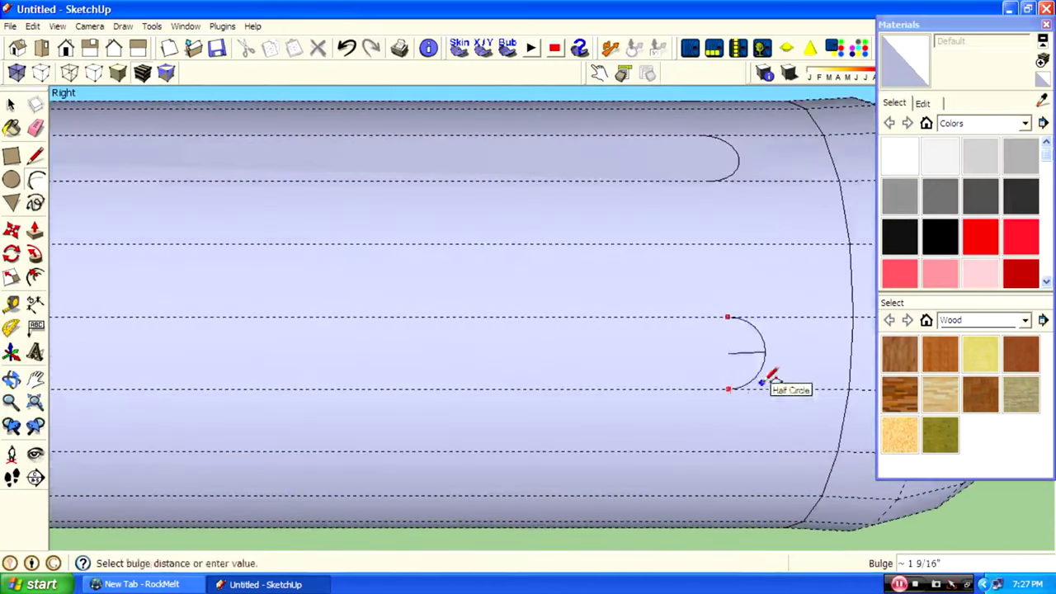
left_click(774, 378)
Cap the slot at the handle's rounded end with a half-circle arc
scroll(773, 330, "down", 3)
middle_click_drag(773, 302, 597, 177)
scroll(218, 241, "up", 3)
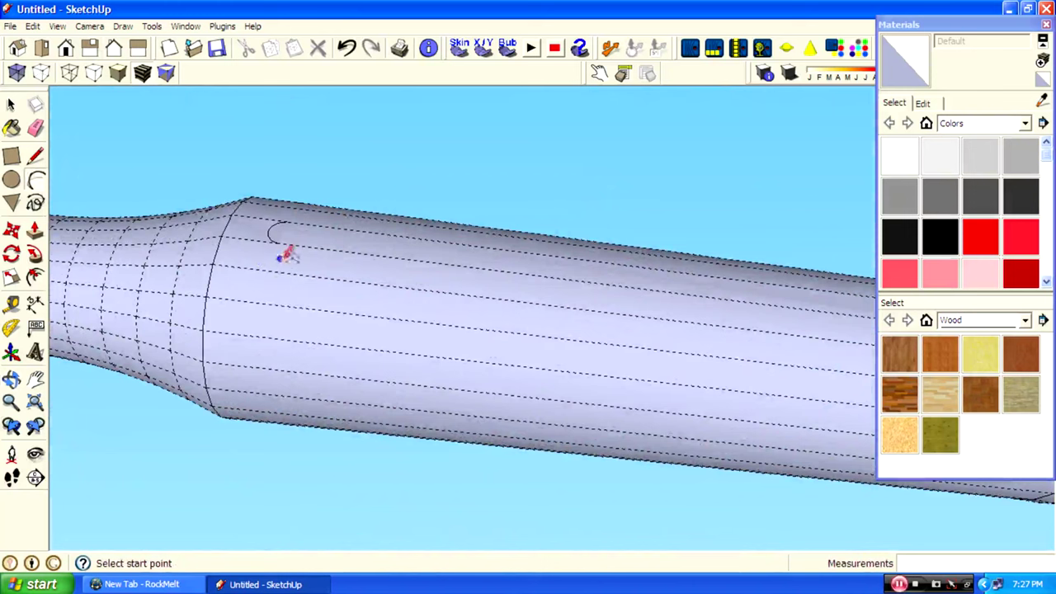
scroll(278, 330, "down", 2)
middle_click_drag(114, 314, 652, 359)
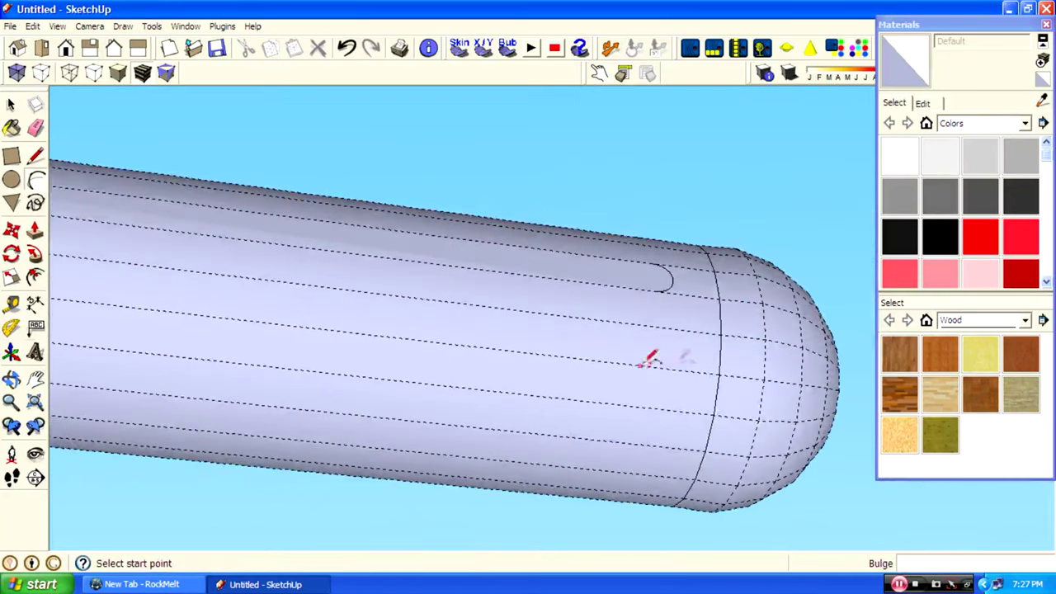
left_click(685, 404)
Add two more half-circle arcs at the remaining slot ends
scroll(743, 446, "down", 3)
middle_click_drag(761, 471, 684, 298)
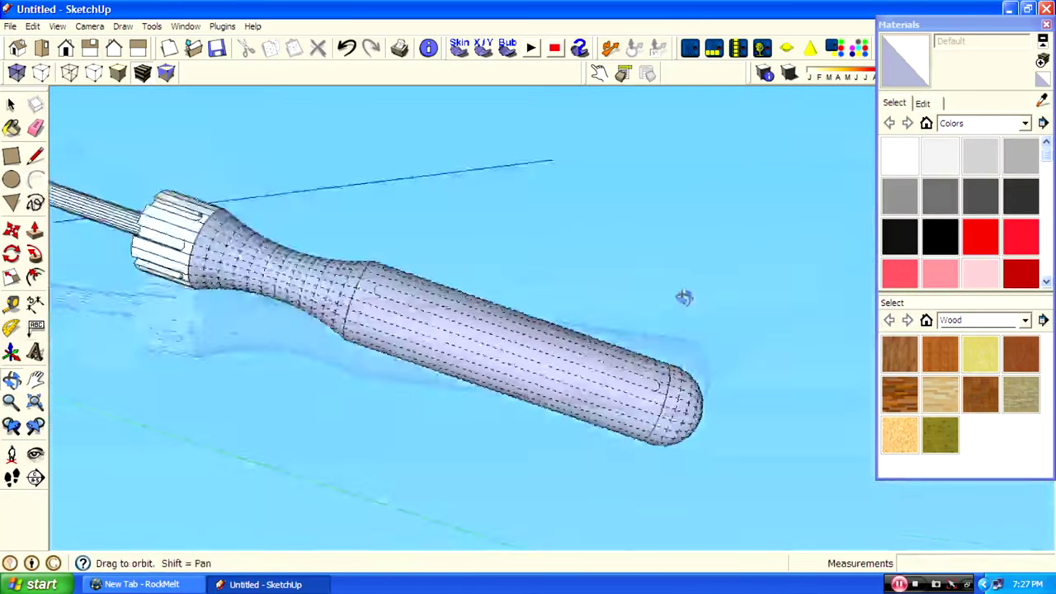
scroll(355, 409, "up", 3)
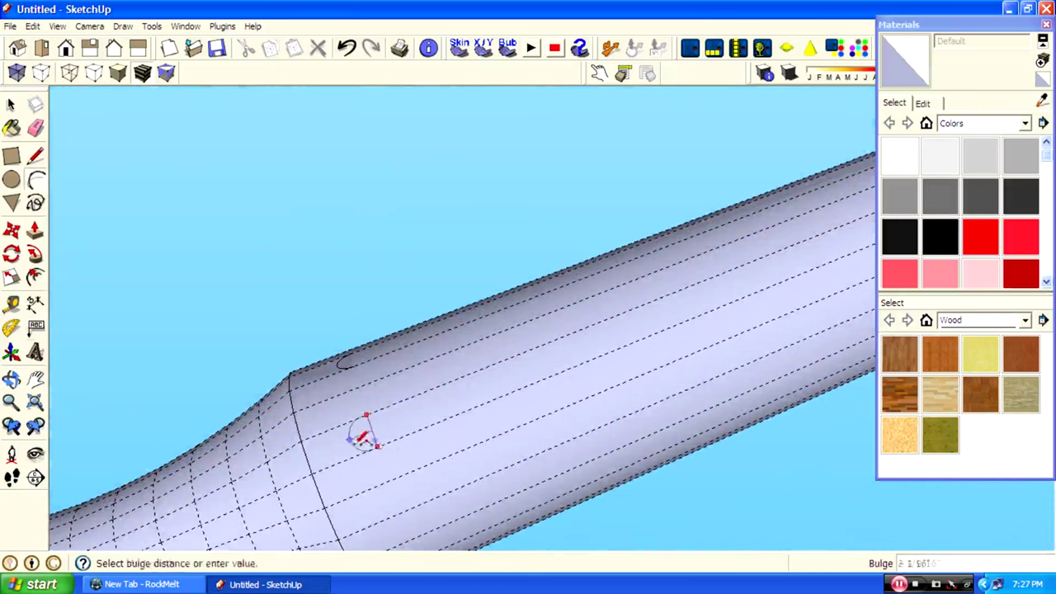
left_click(363, 437)
scroll(495, 412, "down", 3)
scroll(700, 293, "up", 2)
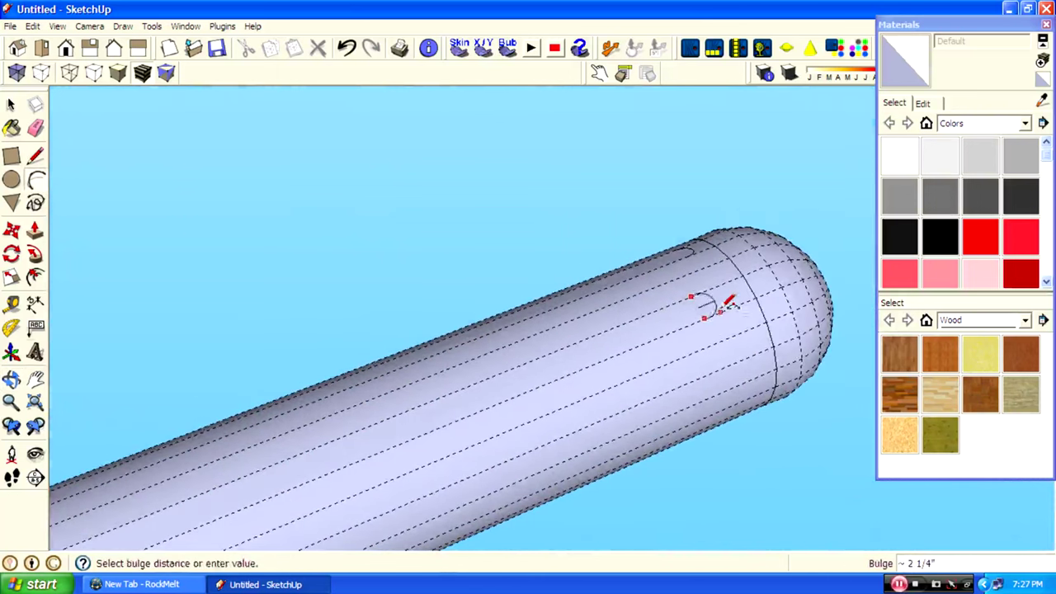
left_click(728, 306)
scroll(728, 306, "down", 3)
scroll(726, 305, "up", 3)
Draw another pair of half-circle arcs on the next slot outline
key("p")
scroll(609, 335, "down", 3)
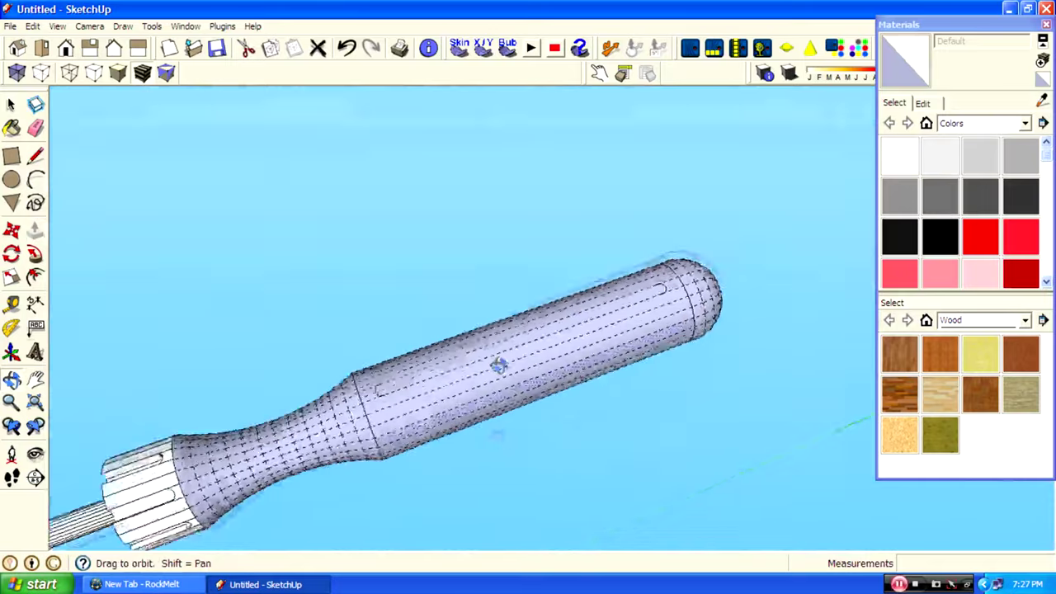
scroll(498, 366, "up", 3)
key("a")
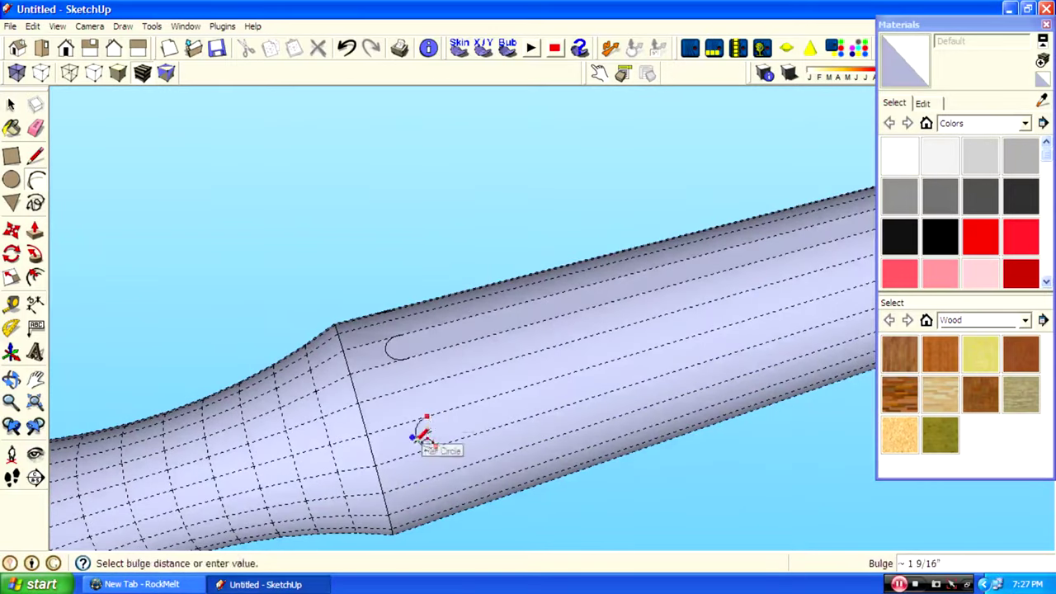
left_click(420, 433)
scroll(421, 434, "down", 3)
scroll(660, 311, "up", 3)
scroll(660, 314, "up", 2)
left_click(646, 298)
left_click(654, 334)
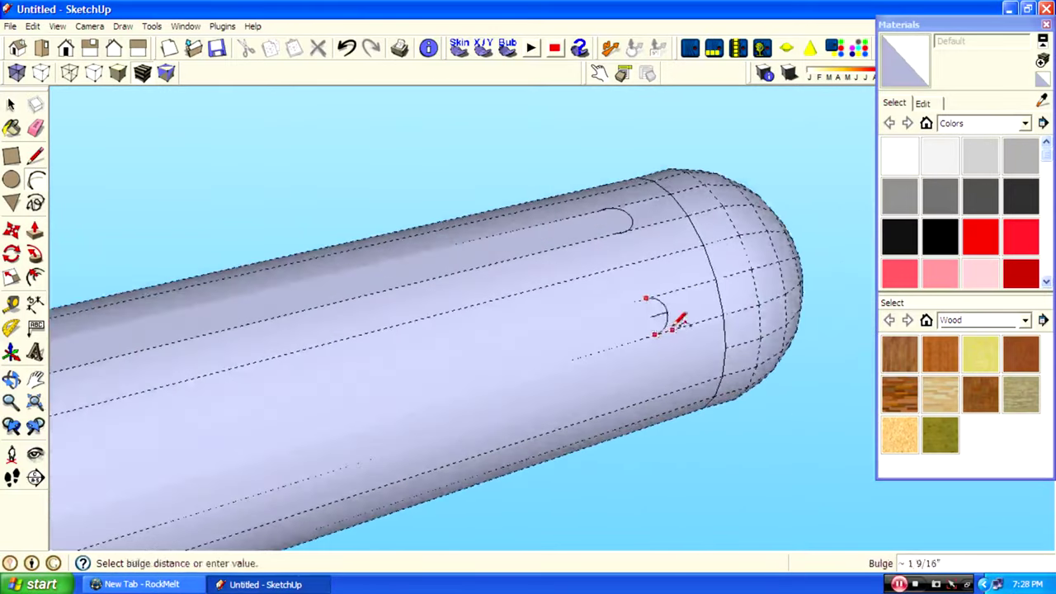
left_click(679, 321)
From a side view, close the last slot ends with half-circle arcs
scroll(608, 337, "down", 3)
middle_click_drag(608, 336, 318, 323)
scroll(302, 325, "up", 1)
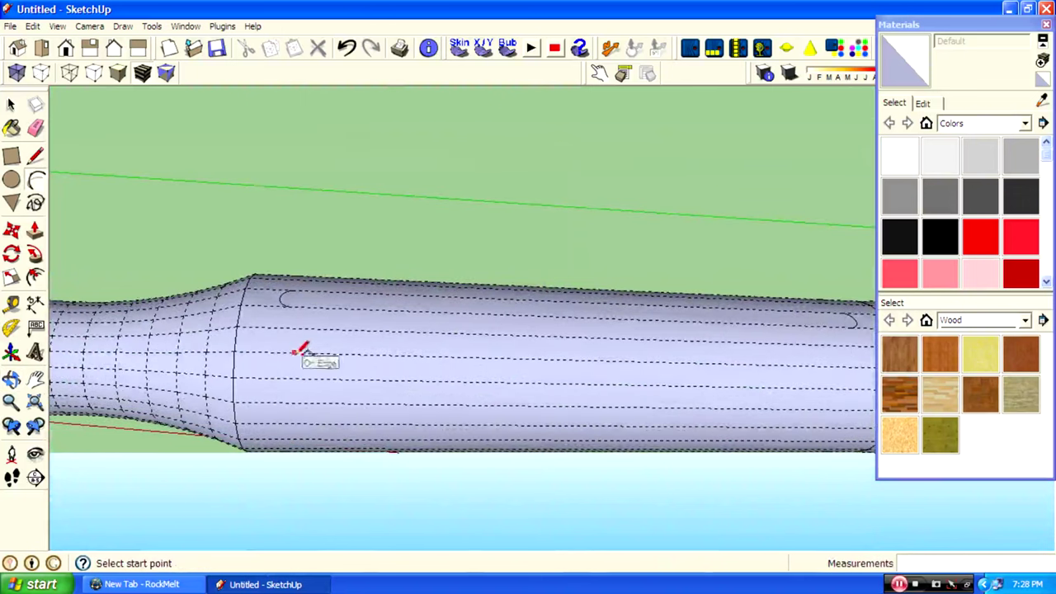
left_click(284, 365)
scroll(660, 366, "down", 1)
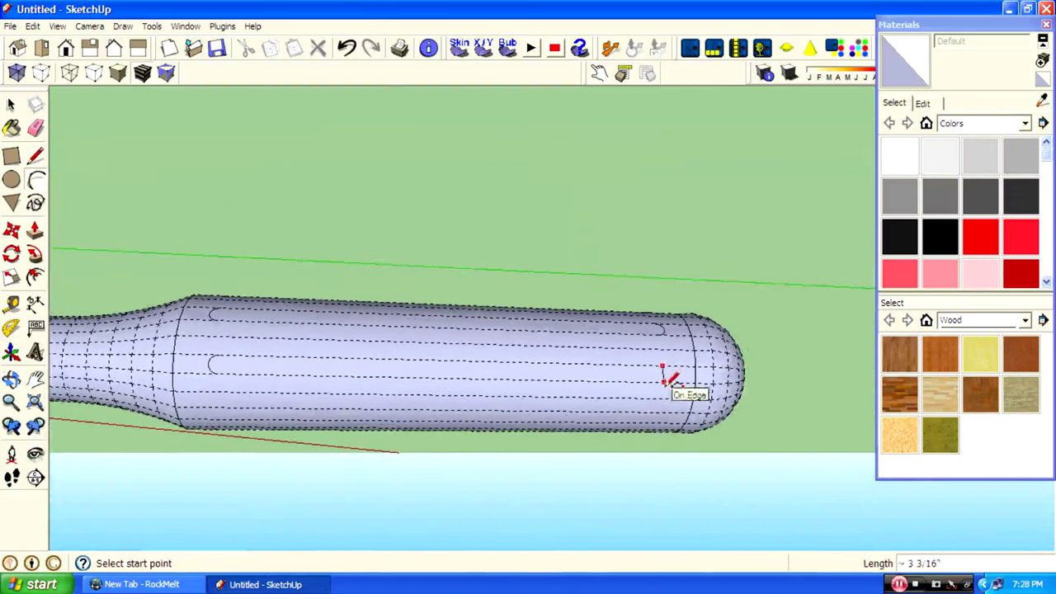
scroll(664, 381, "up", 2)
scroll(667, 378, "down", 1)
mouse_move(672, 389)
middle_mouse_down()
mouse_move(467, 332)
mouse_move(322, 268)
middle_mouse_up()
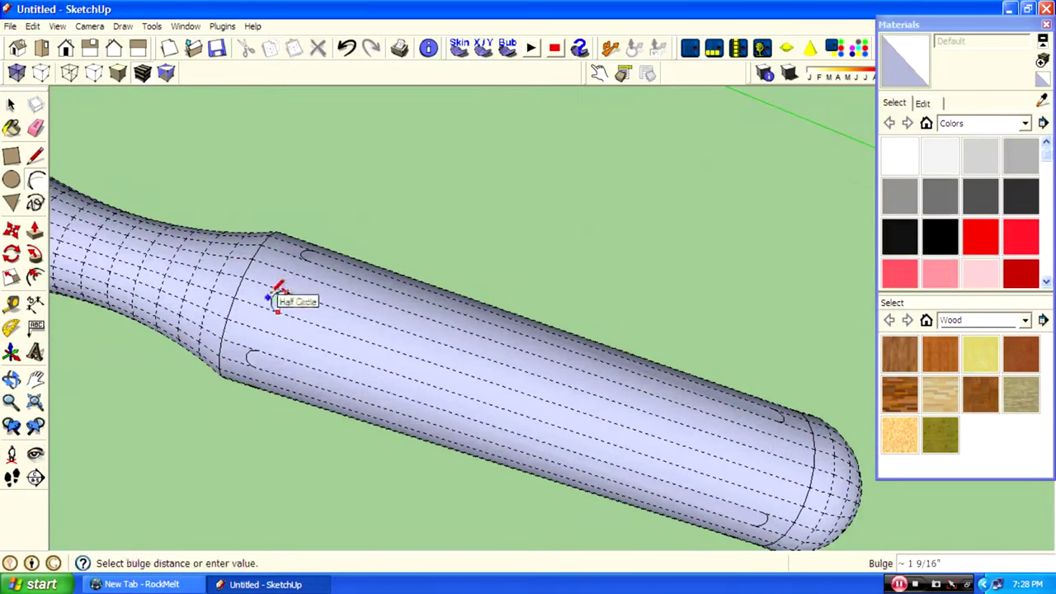
left_click(275, 294)
scroll(542, 401, "down", 2)
scroll(569, 415, "up", 2)
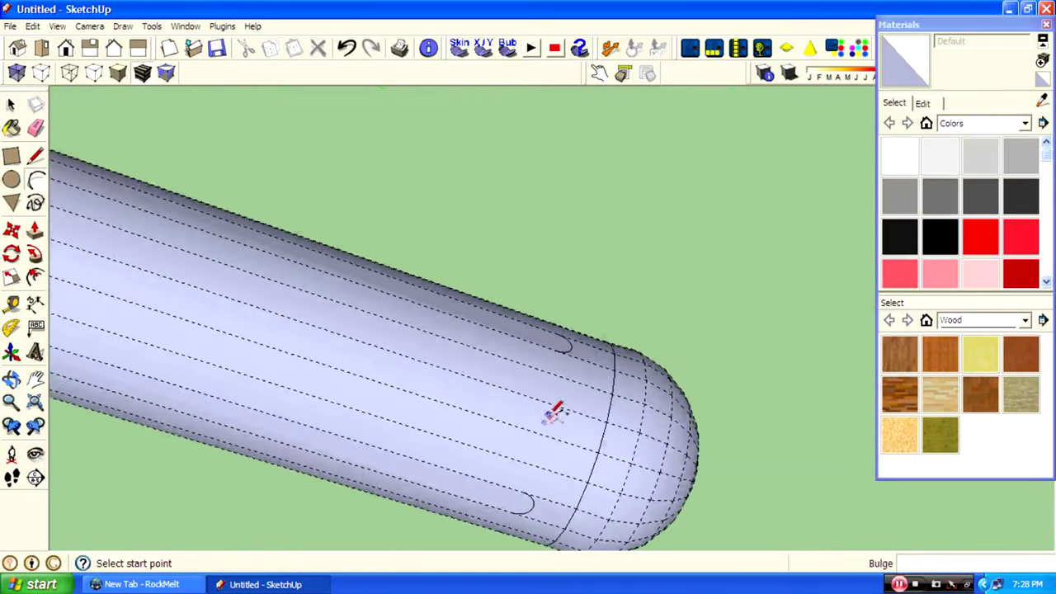
Push/Pull the first slot face inward to form a groove
mouse_move(558, 419)
middle_mouse_down()
mouse_move(519, 370)
mouse_move(462, 372)
middle_mouse_up()
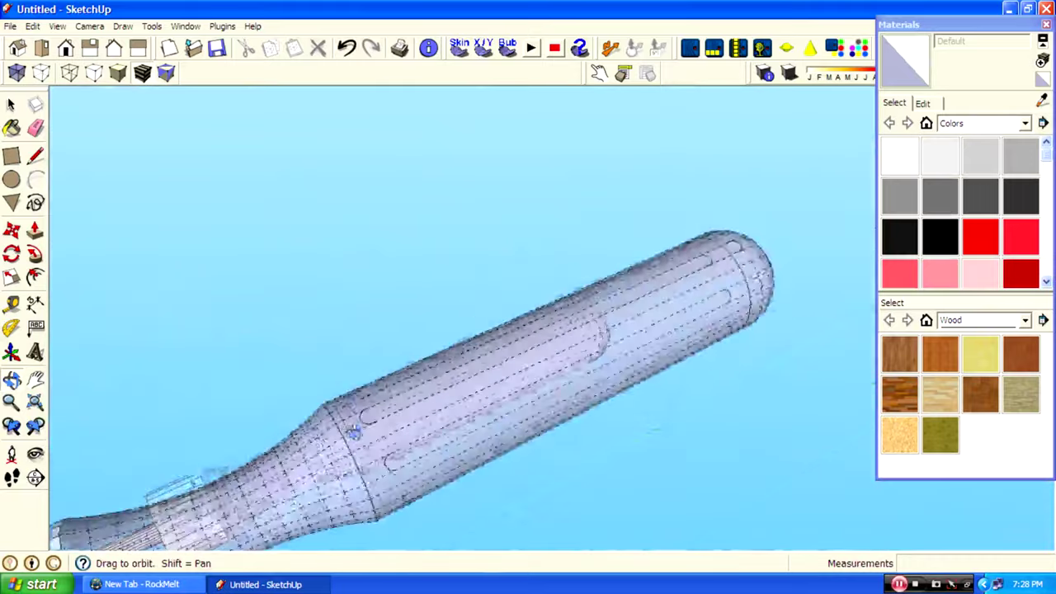
key("p")
left_click(448, 370)
left_click(431, 370)
scroll(432, 371, "down", 3)
Scale the slot face down to 0.27
key("space")
scroll(404, 363, "up", 3)
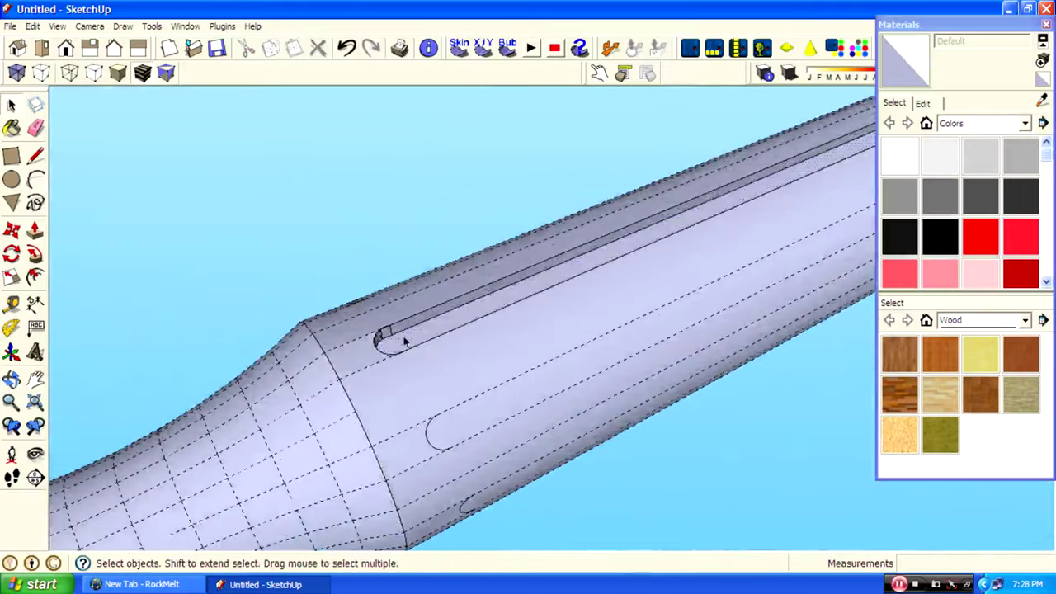
key("s")
scroll(392, 355, "down", 1)
left_click_drag(786, 167, 662, 227)
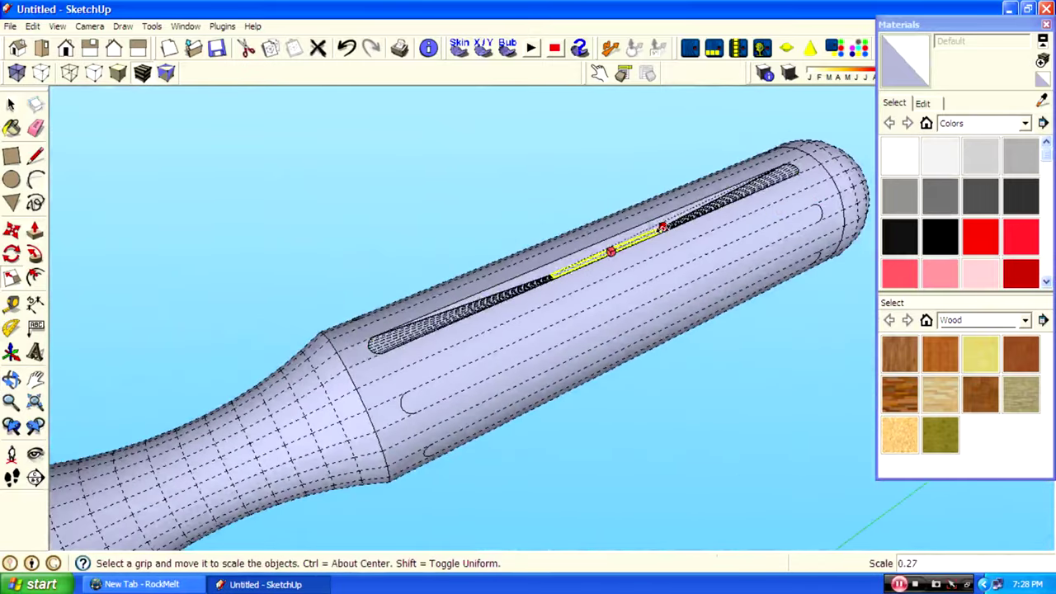
Push/Pull the middle and lower slot faces in as grooves
key("p")
scroll(448, 401, "up", 1)
double_click(448, 401)
left_click(465, 471)
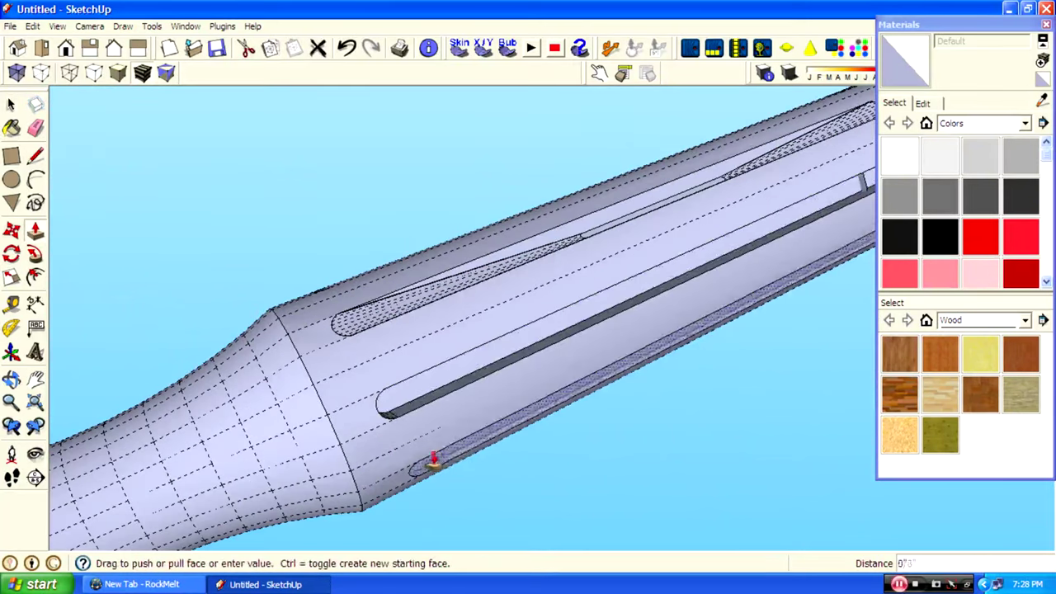
scroll(484, 502, "up", 3)
middle_click_drag(483, 502, 478, 353)
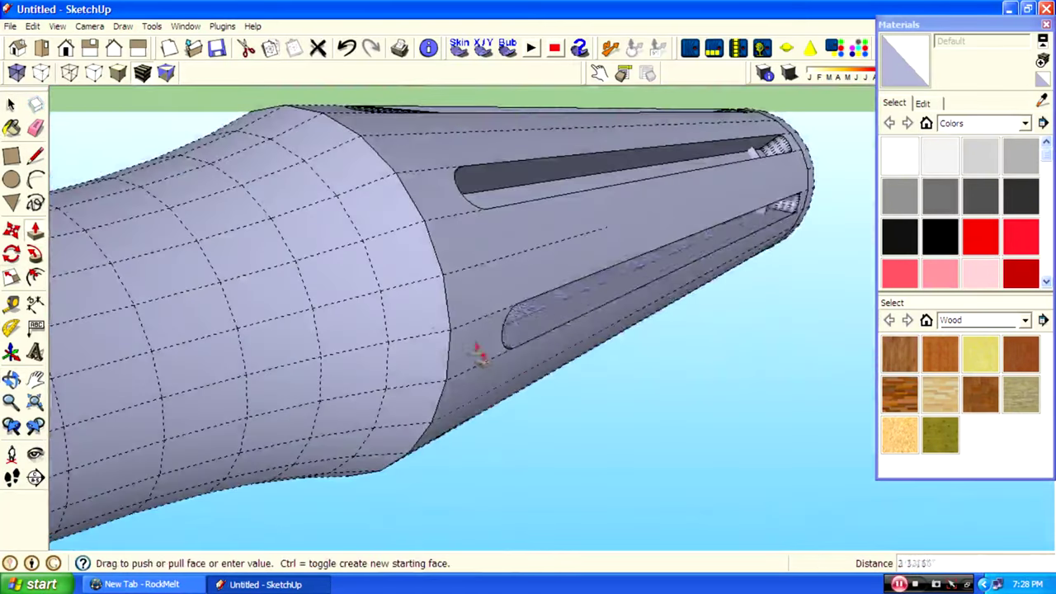
scroll(682, 287, "down", 2)
left_click(448, 283)
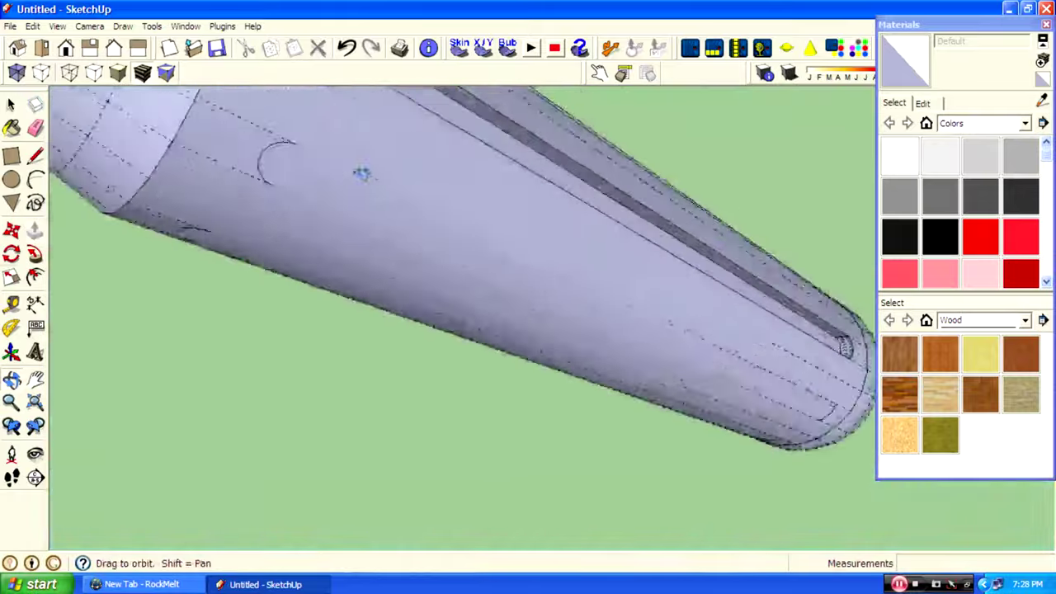
middle_click_drag(448, 283, 24, 235)
Push in the remaining lower and top slot faces as grooves
key("p")
left_click(330, 229)
left_click(302, 224)
mouse_move(302, 224)
middle_mouse_down()
mouse_move(666, 204)
mouse_move(652, 205)
middle_mouse_up()
scroll(652, 206, "up", 3)
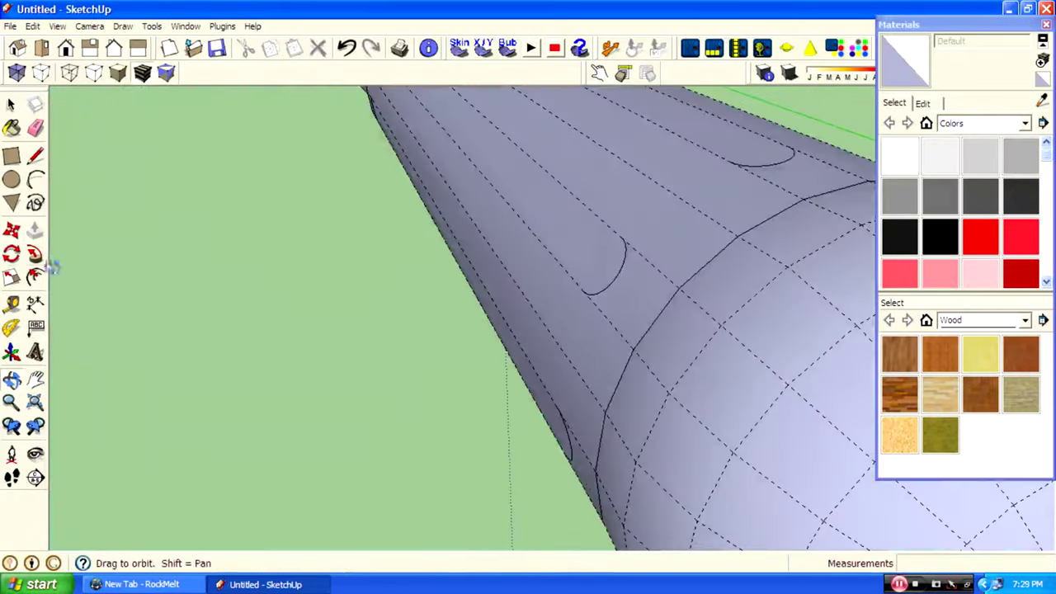
left_click(34, 234)
left_click(766, 160)
left_click(643, 288)
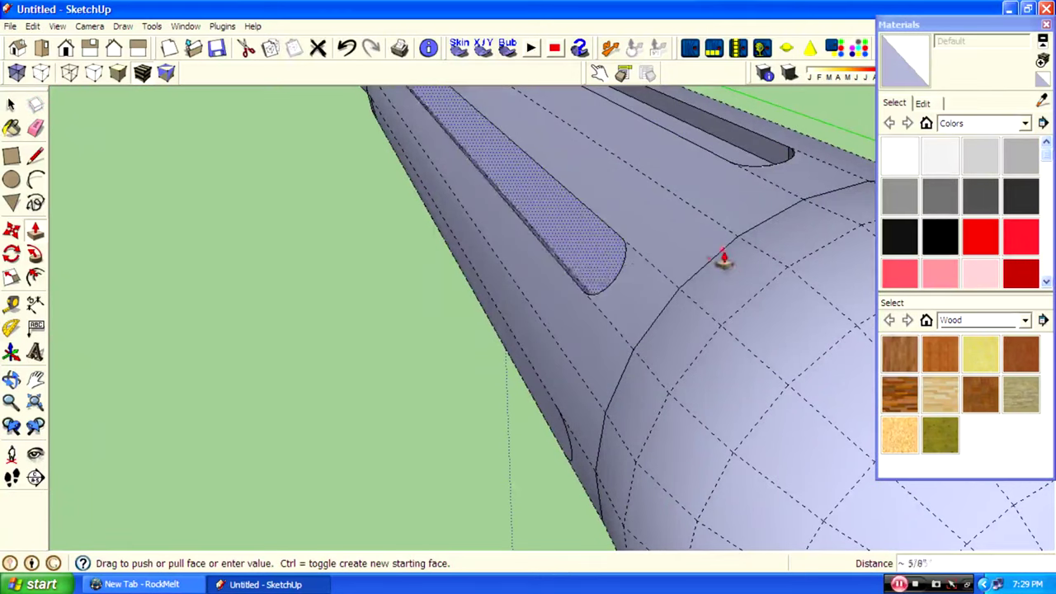
scroll(621, 285, "down", 5)
middle_click_drag(417, 264, 448, 248)
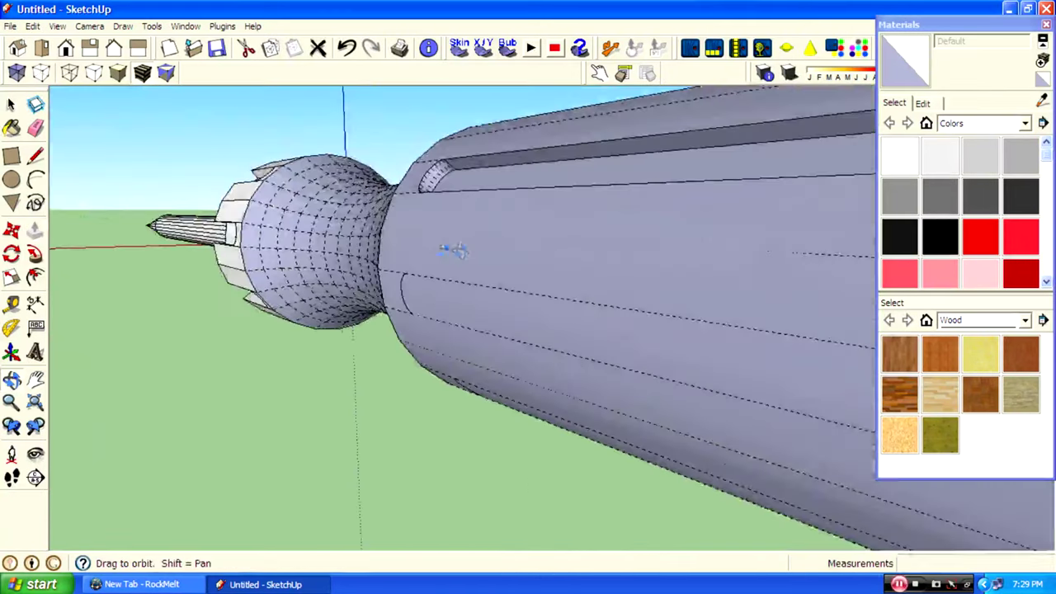
left_click(564, 317)
left_click(565, 317)
Select the lower slot and narrow it with the Scale tool
scroll(572, 424, "down", 5)
scroll(572, 424, "up", 6)
middle_click_drag(573, 424, 415, 268)
scroll(415, 268, "down", 5)
mouse_move(405, 358)
middle_mouse_down()
mouse_move(266, 189)
mouse_move(223, 292)
mouse_move(443, 310)
mouse_move(743, 289)
middle_mouse_up()
scroll(435, 363, "up", 4)
left_click(12, 278)
left_click(364, 345)
middle_click_drag(633, 306, 536, 330)
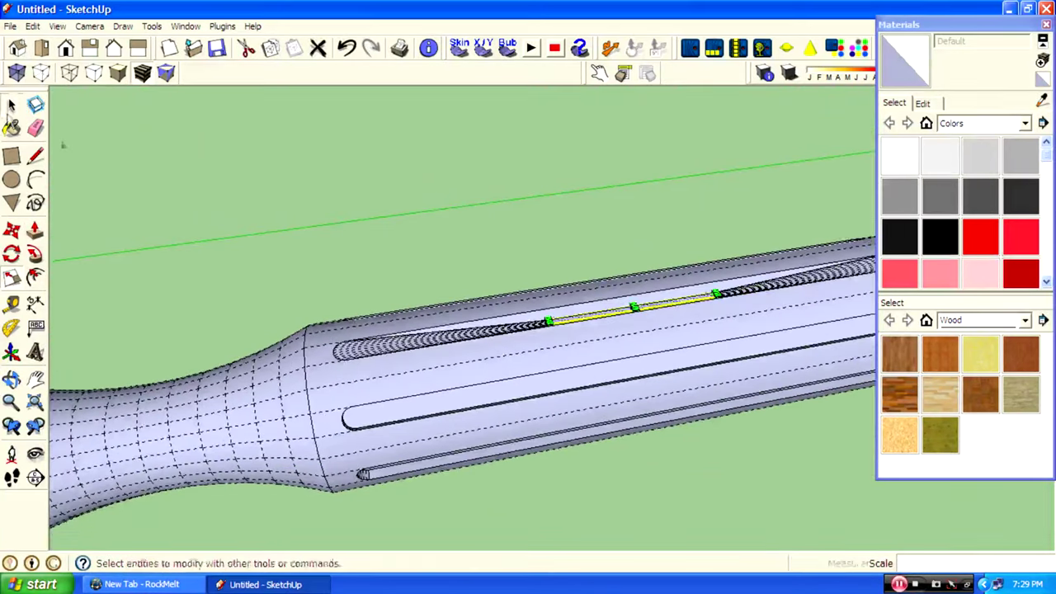
left_click_drag(438, 404, 560, 409)
Keep rescaling the slot from side and underside views to narrow it
mouse_move(418, 445)
middle_mouse_down()
mouse_move(596, 549)
mouse_move(247, 267)
middle_mouse_up()
key("s")
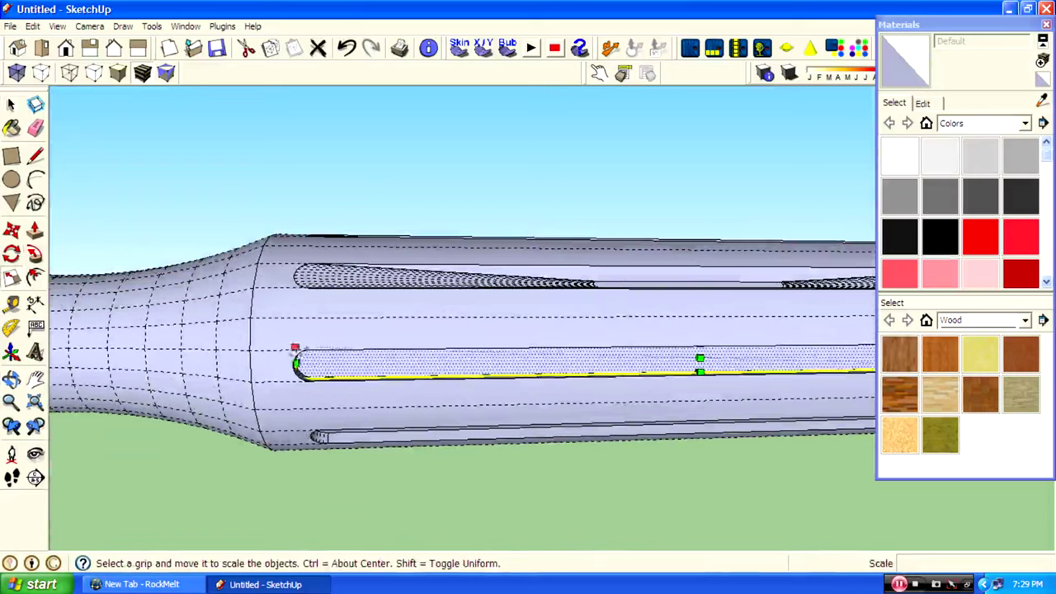
left_click_drag(295, 363, 644, 388)
middle_click_drag(72, 149, 387, 256)
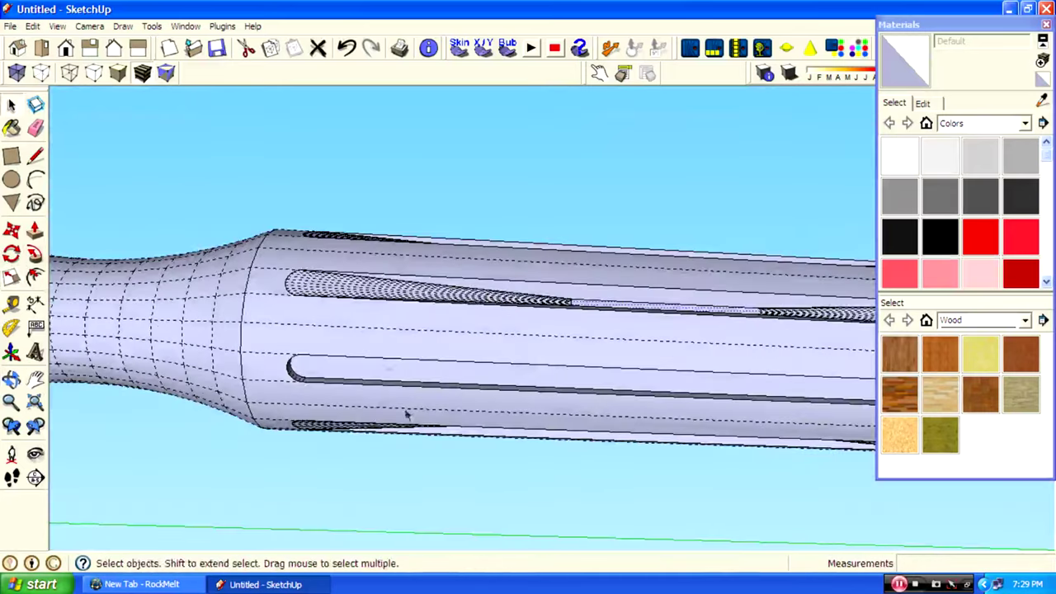
key("s")
left_click_drag(337, 369, 523, 394)
mouse_move(523, 393)
middle_mouse_down()
mouse_move(686, 278)
mouse_move(708, 311)
middle_mouse_up()
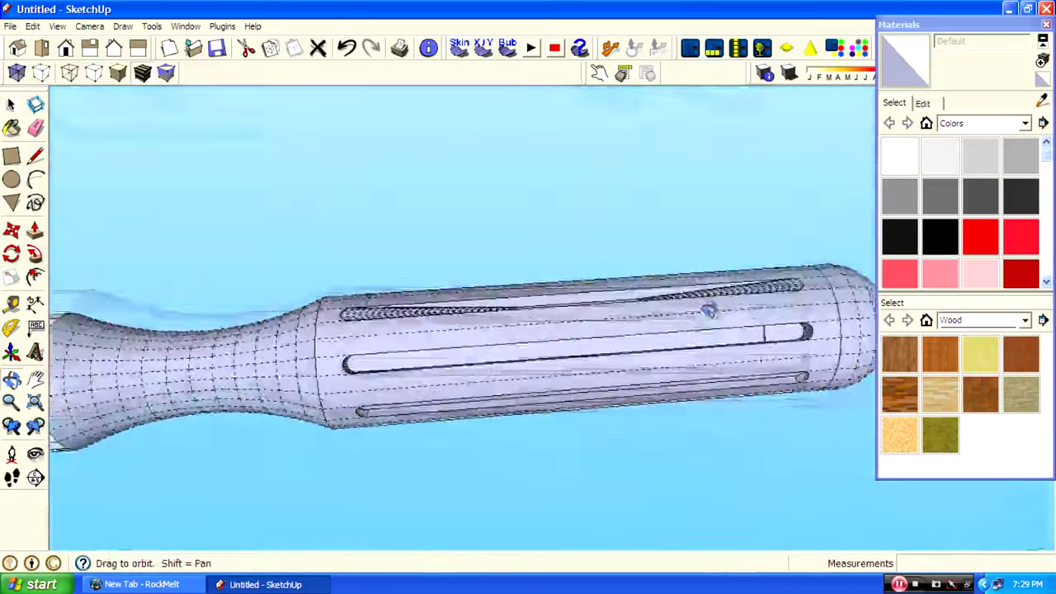
scroll(708, 310, "up", 3)
key("space")
key("s")
left_click_drag(578, 305, 545, 307)
scroll(545, 307, "down", 3)
Stretch the lower slot lengthwise along the handle
key("space")
left_click(578, 349)
key("s")
mouse_move(617, 337)
left_mouse_down()
mouse_move(334, 351)
mouse_move(259, 322)
left_mouse_up()
mouse_move(259, 323)
middle_mouse_down()
mouse_move(415, 415)
mouse_move(302, 153)
middle_mouse_up()
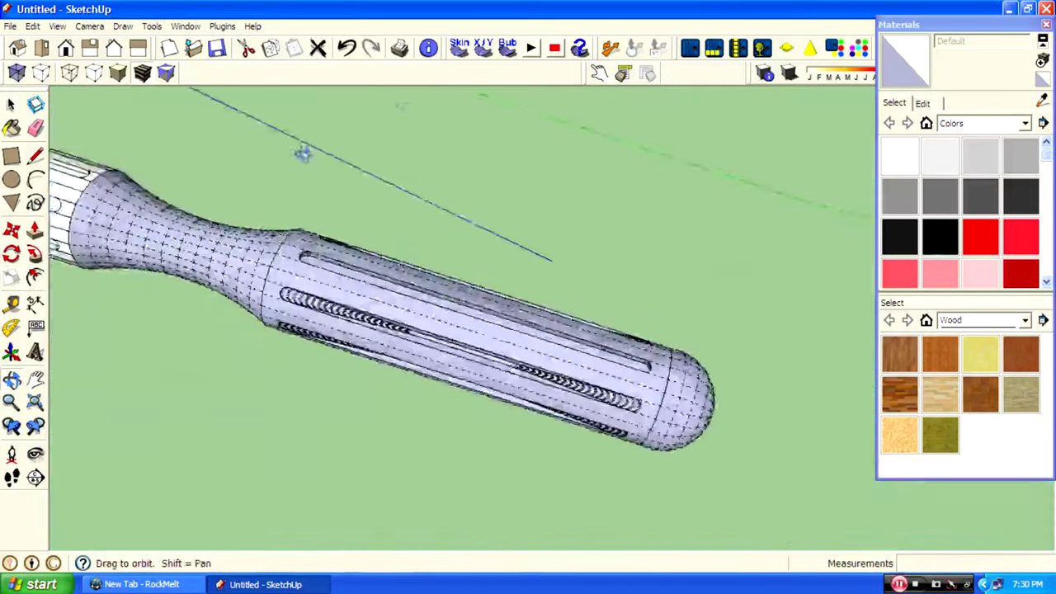
scroll(508, 112, "up", 2)
Select the upper slot and begin scaling it
key("space")
left_click(273, 334)
key("s")
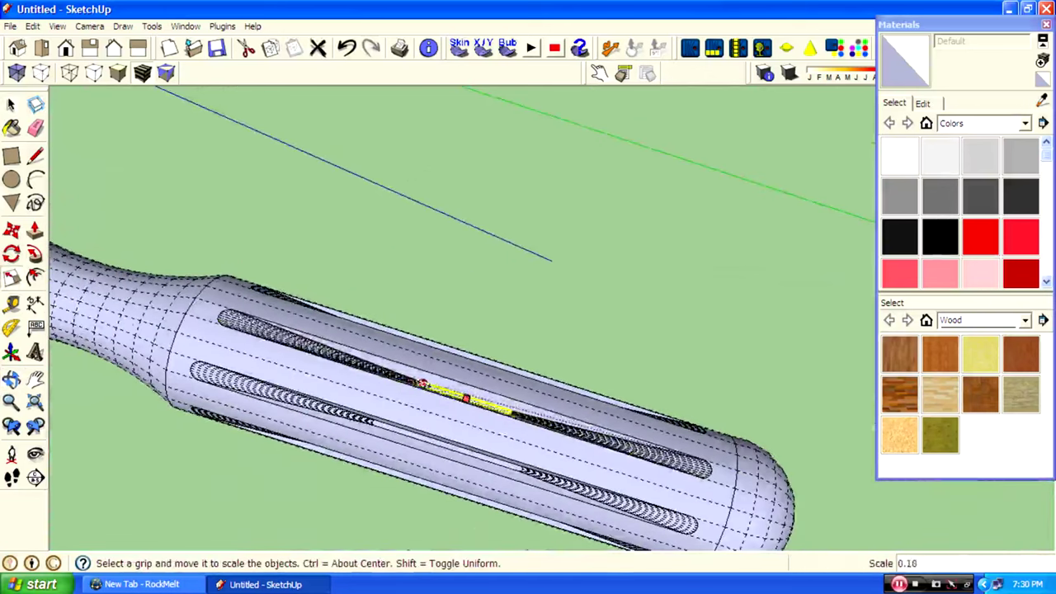
scroll(423, 384, "down", 3)
middle_click_drag(423, 384, 248, 165)
Turn off Hidden Geometry display and zoom in on the handle
left_click(57, 25)
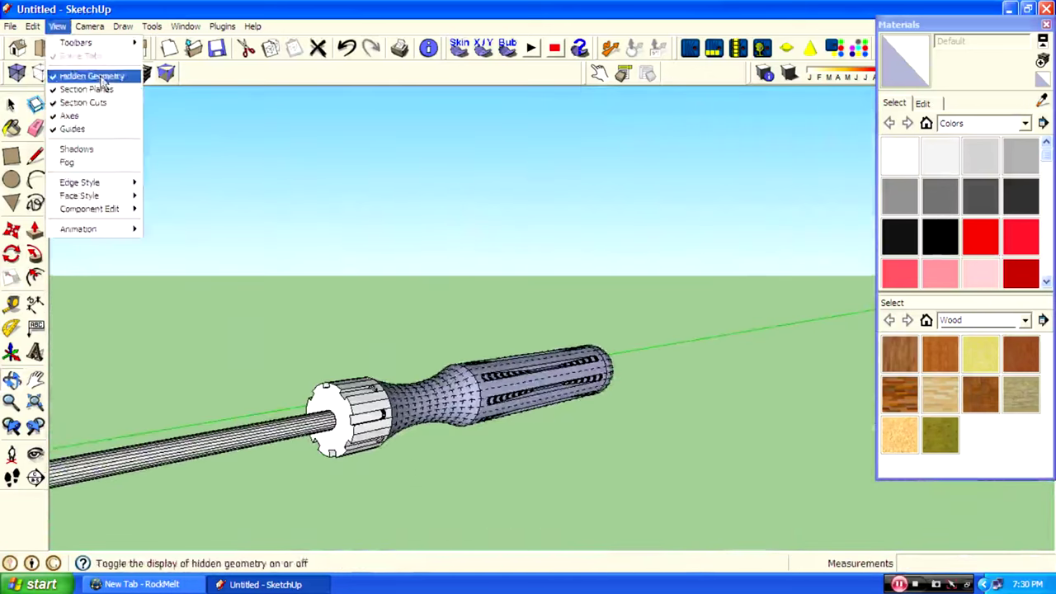
left_click(103, 76)
middle_click_drag(248, 330, 396, 443)
scroll(644, 377, "up", 3)
scroll(982, 215, "down", 3)
scroll(1049, 181, "down", 2)
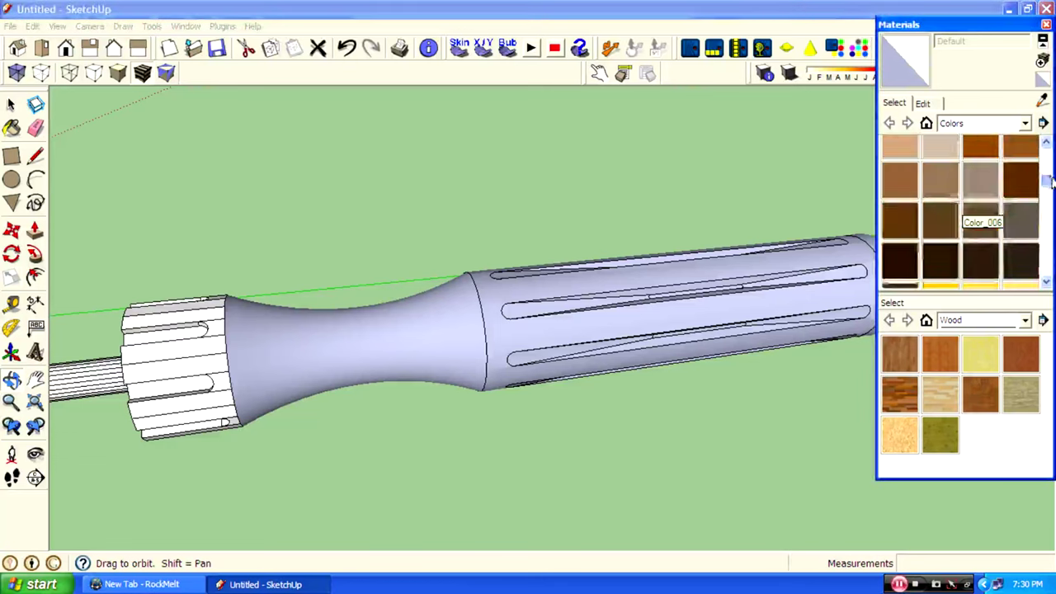
scroll(982, 214, "down", 2)
Paint the handle and two ferrule faces yellow
left_click(953, 216)
left_click(446, 330)
scroll(446, 330, "down", 4)
mouse_move(445, 330)
middle_mouse_down()
mouse_move(462, 355)
mouse_move(405, 341)
middle_mouse_up()
scroll(452, 286, "up", 4)
left_click(450, 367)
left_click(405, 342)
Paint the remaining white ferrule faces yellow
middle_click_drag(422, 400, 471, 408)
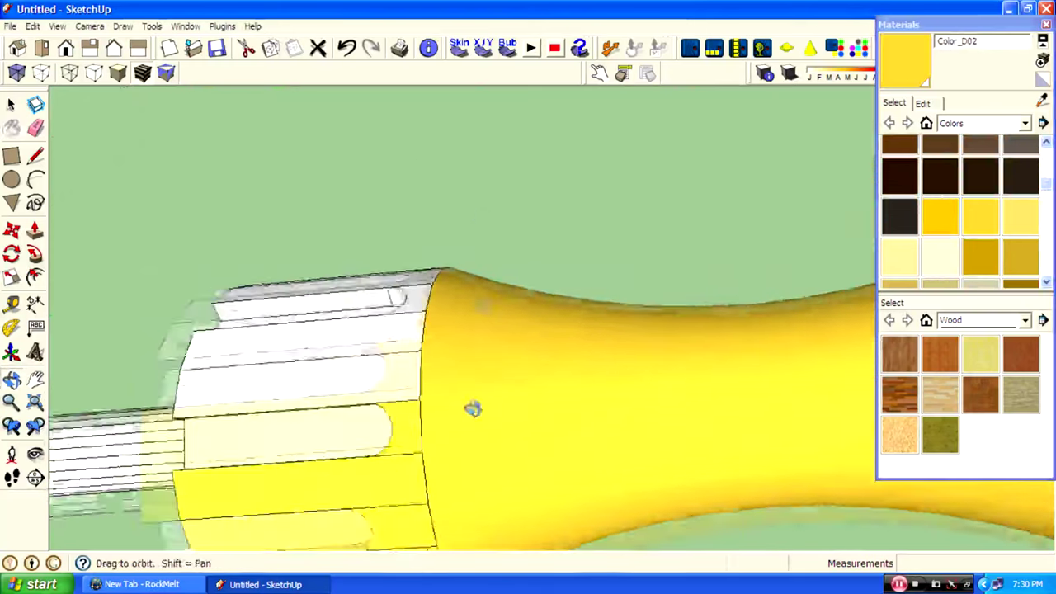
mouse_move(415, 453)
middle_mouse_down()
mouse_move(423, 380)
mouse_move(533, 321)
mouse_move(426, 351)
middle_mouse_up()
left_click(424, 379)
scroll(473, 289, "down", 3)
scroll(426, 351, "down", 3)
scroll(991, 206, "up", 2)
scroll(1015, 194, "up", 2)
scroll(1031, 184, "up", 2)
middle_click_drag(293, 386, 456, 370)
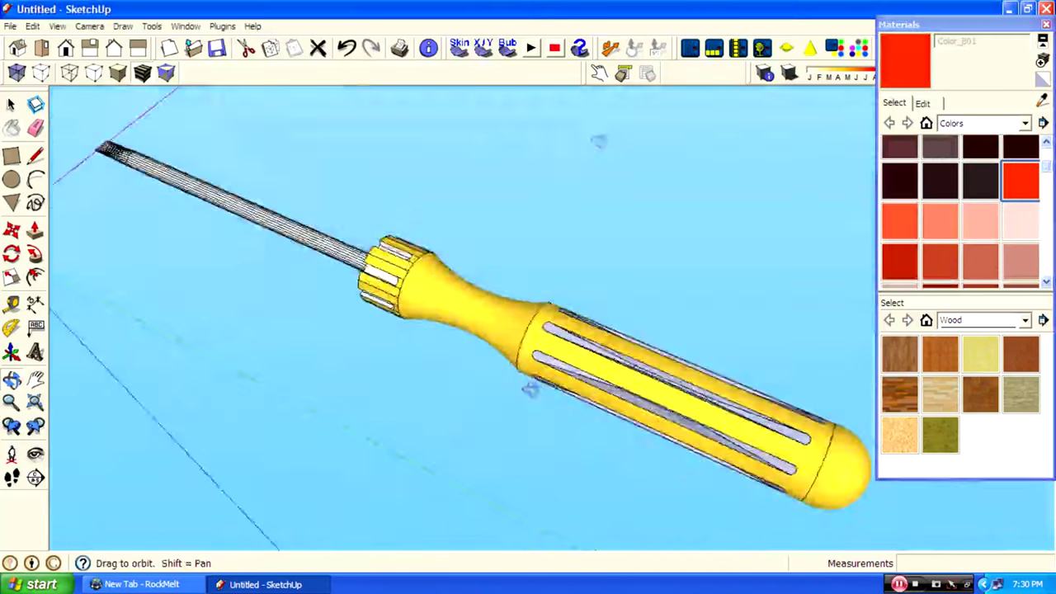
scroll(455, 370, "up", 5)
Paint a ferrule face and the first groove faces red Color_B01
left_click(560, 315, "alt")
left_click(1020, 182)
left_click(569, 281)
mouse_move(577, 283)
middle_mouse_down()
mouse_move(618, 336)
mouse_move(540, 272)
mouse_move(525, 286)
mouse_move(618, 486)
mouse_move(580, 198)
mouse_move(537, 377)
mouse_move(560, 267)
mouse_move(432, 361)
mouse_move(528, 332)
mouse_move(465, 453)
mouse_move(561, 448)
middle_mouse_up()
left_click(520, 374)
left_click(562, 449)
left_click(227, 272)
mouse_move(227, 272)
middle_mouse_down()
mouse_move(377, 348)
mouse_move(439, 179)
mouse_move(533, 231)
mouse_move(341, 349)
middle_mouse_up()
Paint the underside groove faces red
left_click(342, 347)
left_click(440, 514)
mouse_move(440, 514)
middle_mouse_down()
mouse_move(542, 276)
mouse_move(724, 242)
mouse_move(524, 368)
middle_mouse_up()
left_click(524, 368)
mouse_move(597, 305)
middle_mouse_down()
mouse_move(663, 434)
mouse_move(609, 412)
mouse_move(624, 342)
mouse_move(574, 359)
middle_mouse_up()
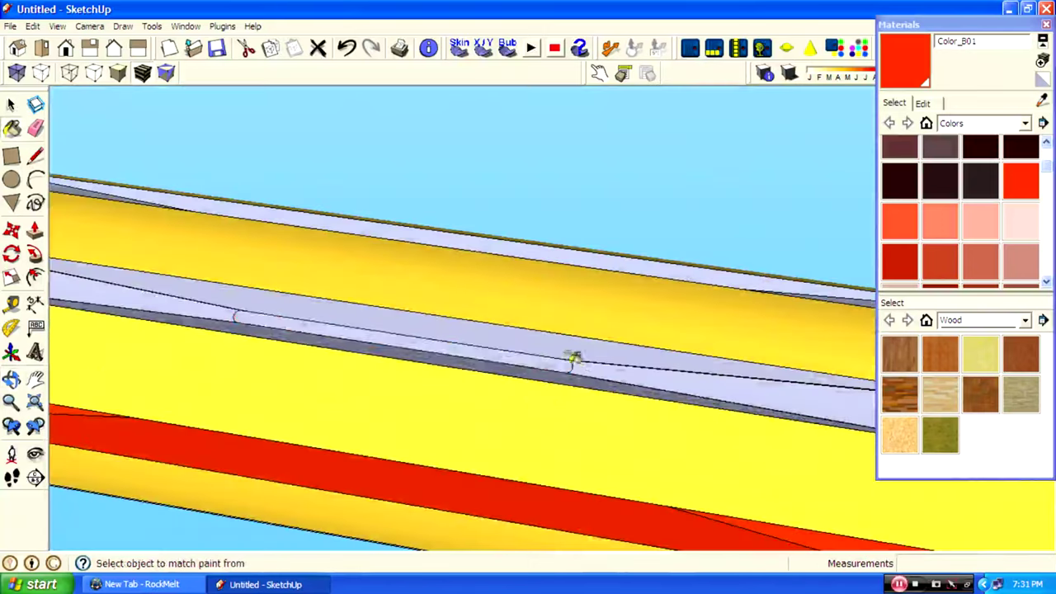
scroll(566, 365, "down", 3)
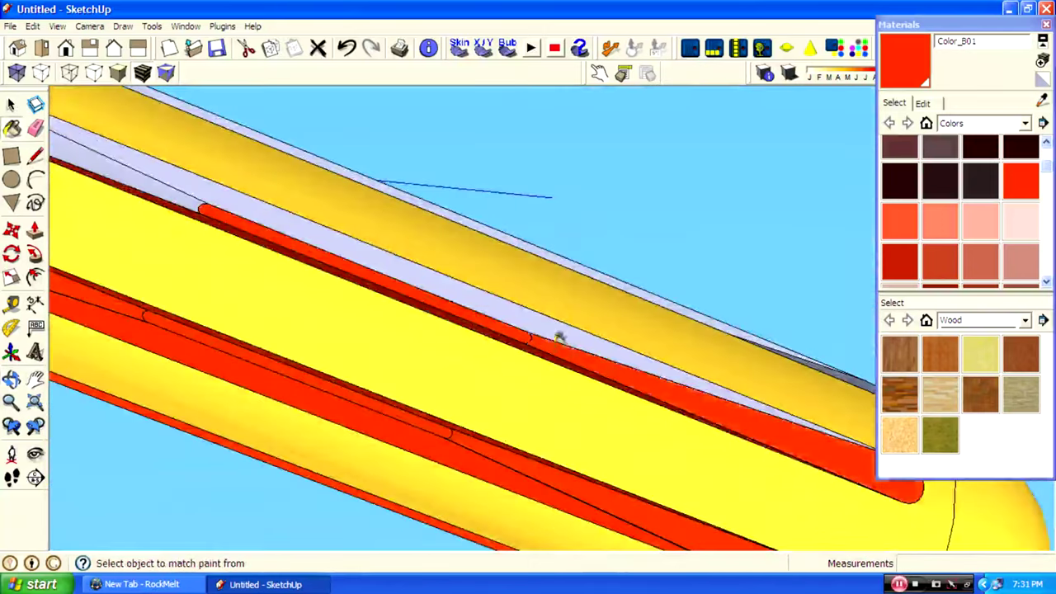
scroll(561, 337, "down", 2)
middle_click_drag(306, 267, 519, 299)
scroll(433, 360, "up", 2)
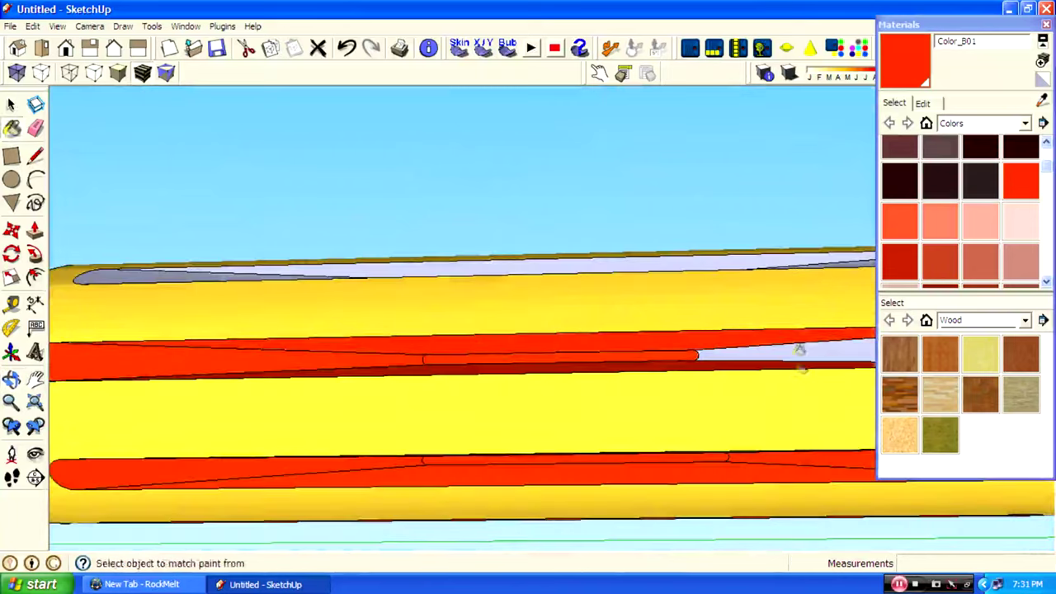
middle_click_drag(799, 350, 405, 349)
middle_click_drag(464, 327, 425, 299)
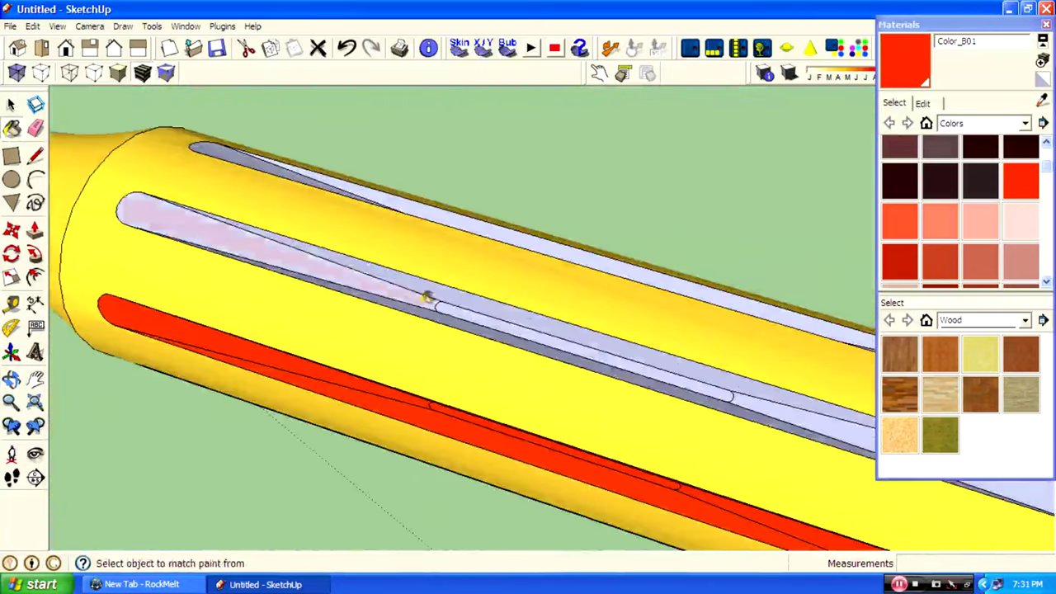
Paint the remaining light groove strips red and review the whole screwdriver
left_click(426, 298)
left_click(501, 306)
mouse_move(603, 229)
middle_mouse_down()
mouse_move(502, 306)
mouse_move(837, 385)
mouse_move(467, 354)
mouse_move(300, 306)
middle_mouse_up()
left_click(532, 323)
scroll(342, 319, "up", 2)
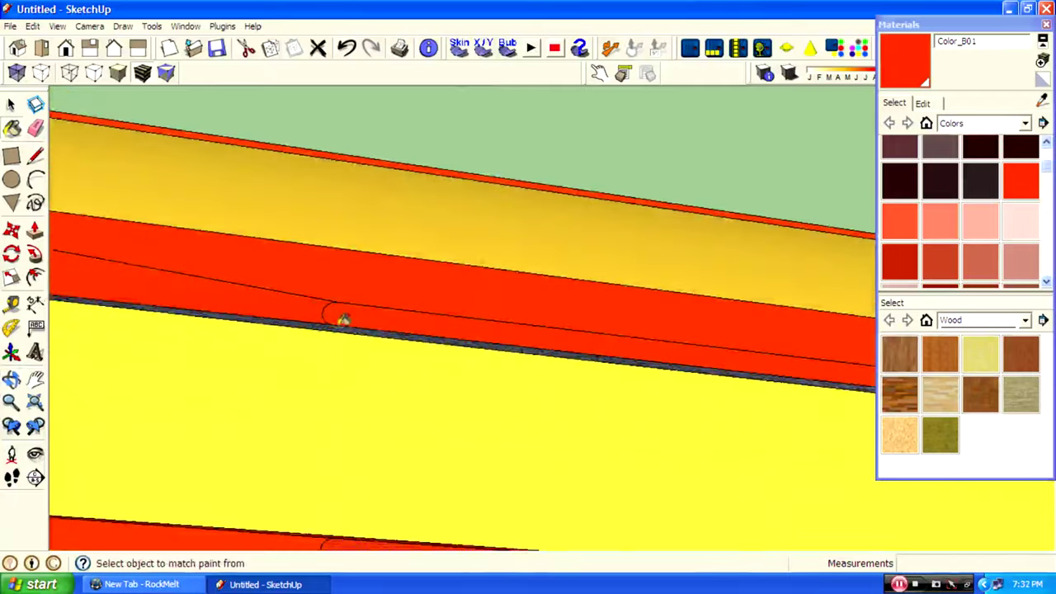
scroll(343, 320, "down", 3)
mouse_move(749, 405)
middle_mouse_down()
mouse_move(632, 391)
mouse_move(383, 264)
mouse_move(402, 425)
middle_mouse_up()
scroll(632, 391, "down", 5)
mouse_move(347, 191)
middle_mouse_down()
mouse_move(528, 330)
mouse_move(900, 216)
middle_mouse_up()
Export the screwdriver to Kerkythea, replacing the existing file, and open it there
left_click(691, 47)
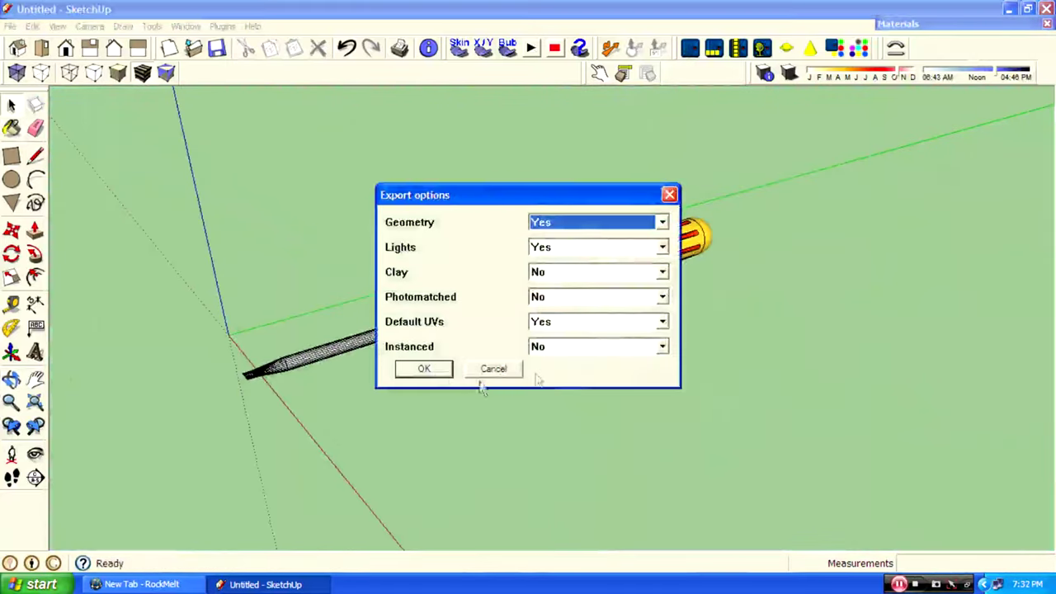
left_click(437, 369)
left_click(781, 419)
left_click(496, 315)
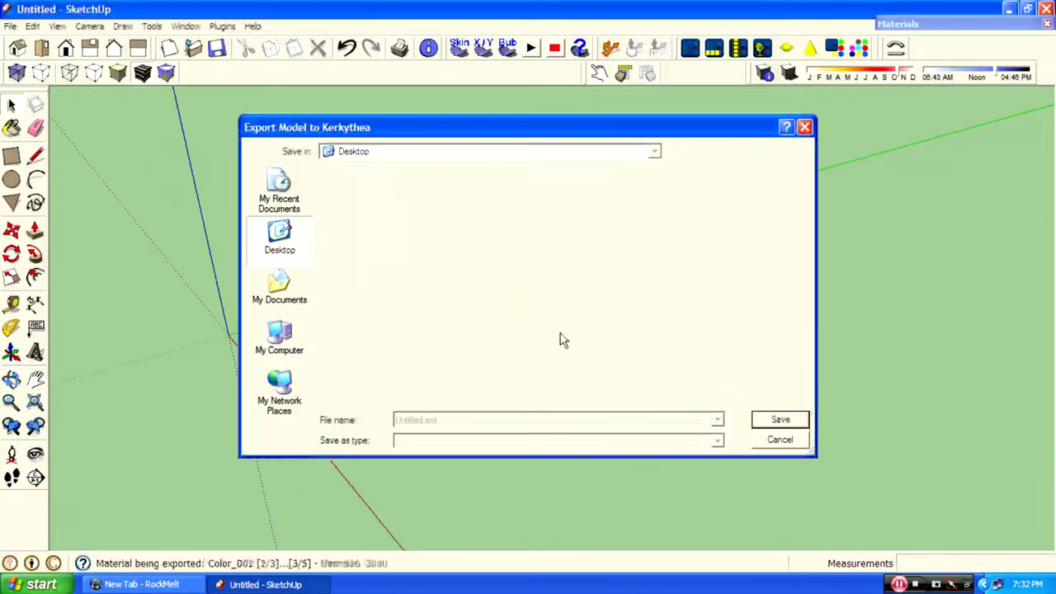
left_click(494, 350)
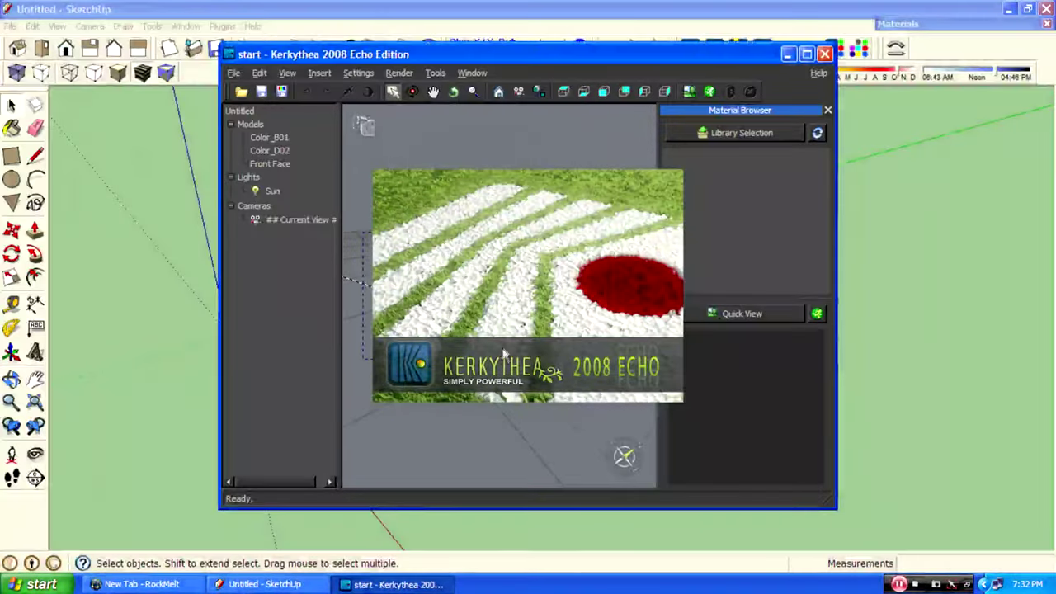
Maximize Kerkythea, select the shaft and load the Metals_Ashikhmin_MLT library
left_click(797, 71)
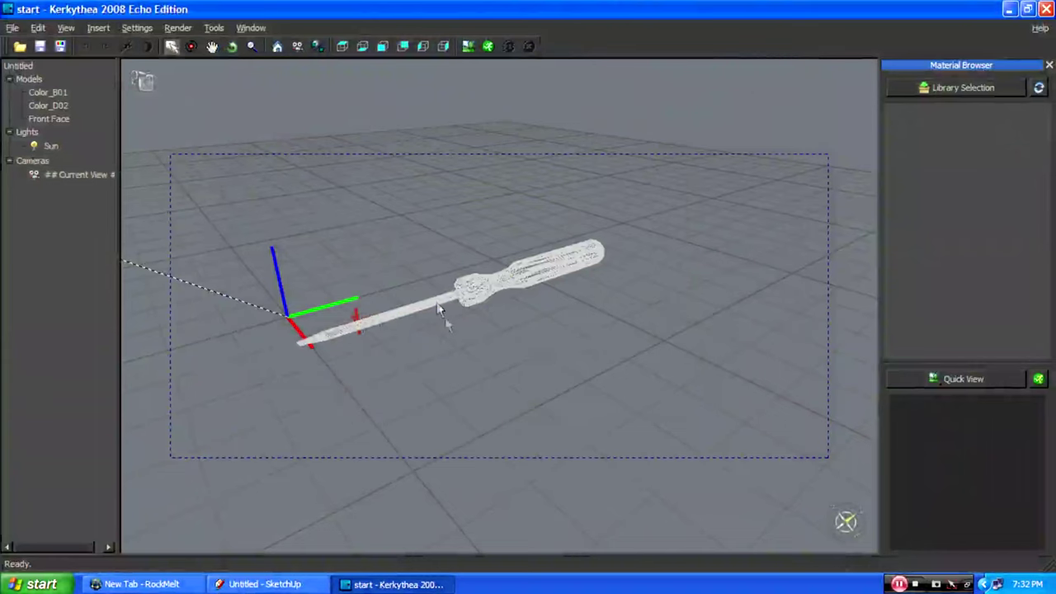
left_click(439, 309)
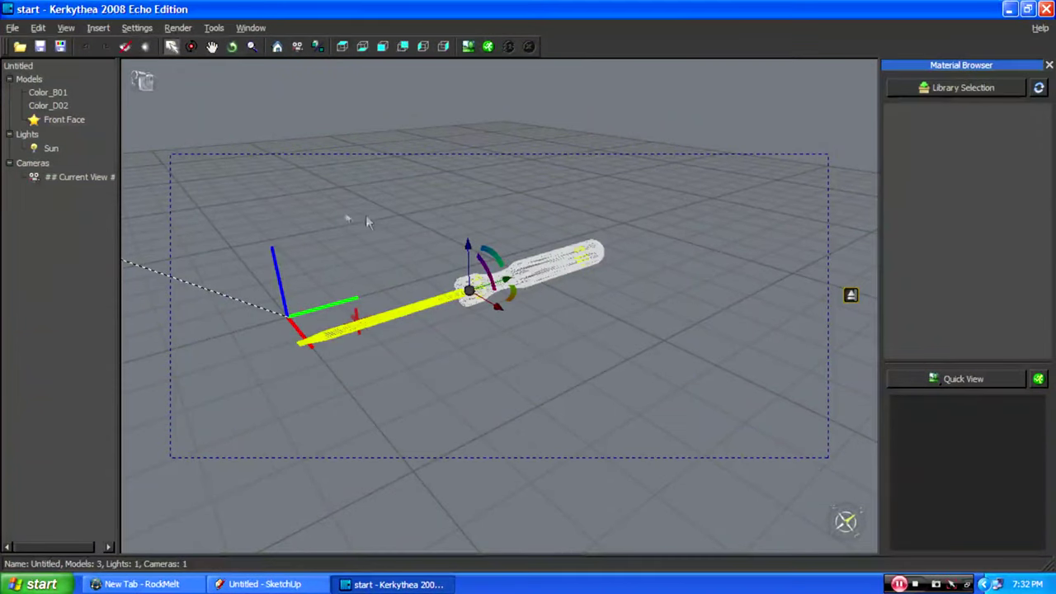
left_click(946, 89)
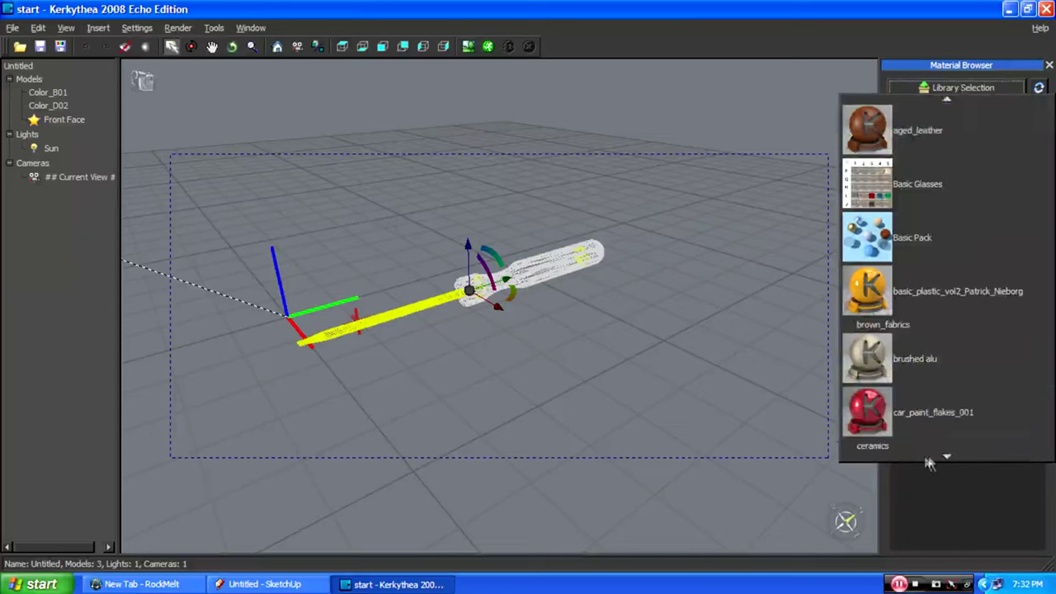
mouse_move(946, 456)
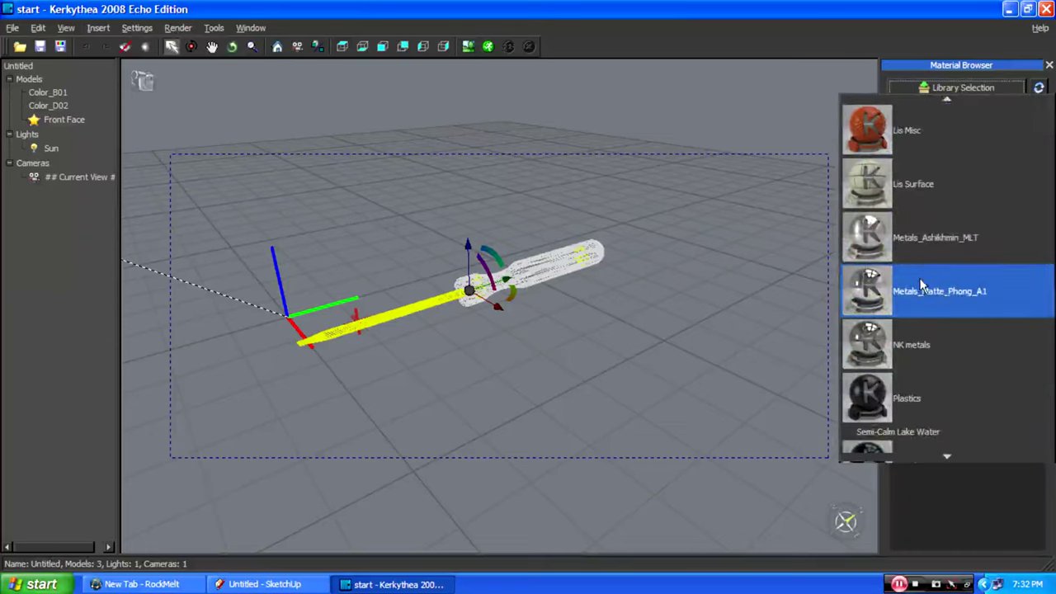
left_click(921, 255)
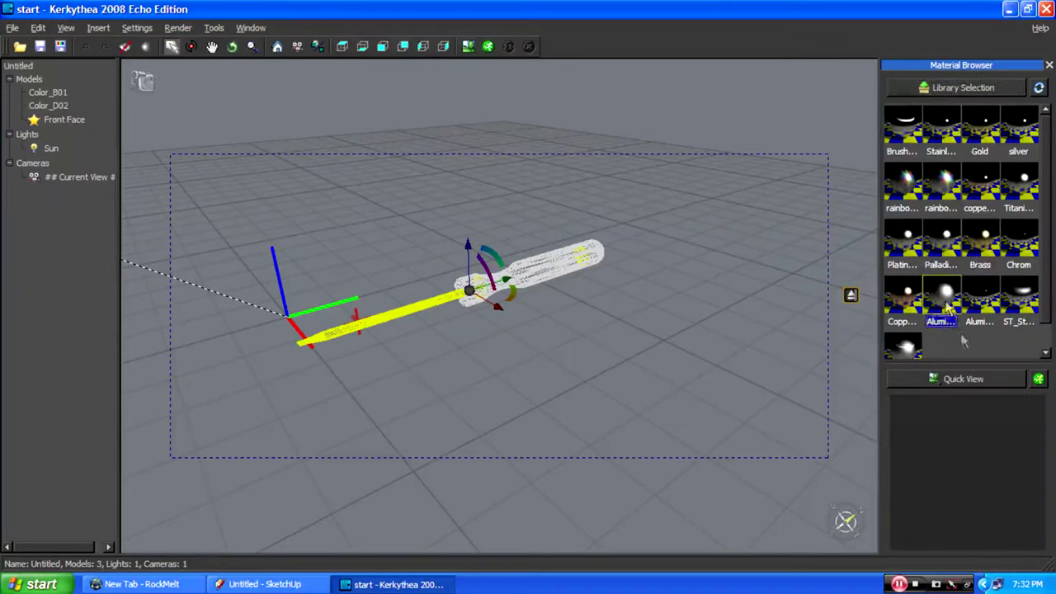
Select the handle and load the basic_plastic_vol2 and car_paint_flakes_001 libraries
left_click(601, 261)
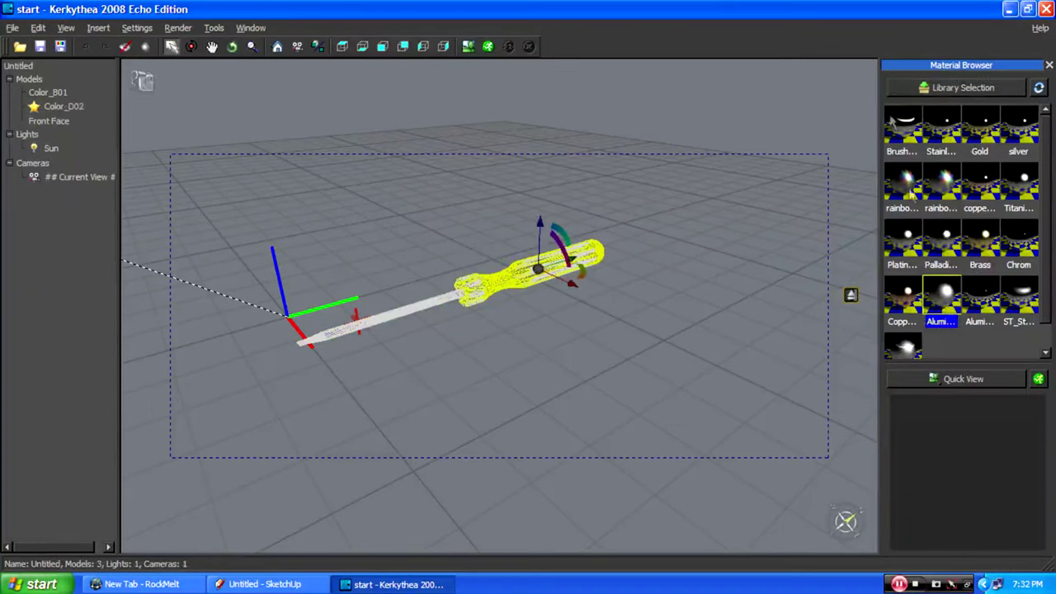
left_click(939, 91)
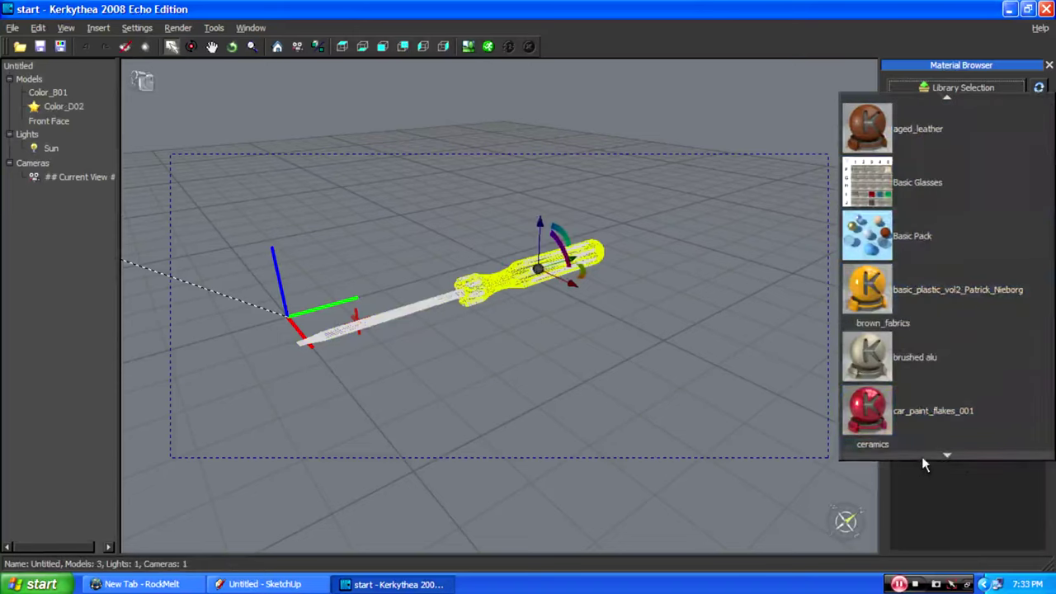
mouse_move(947, 455)
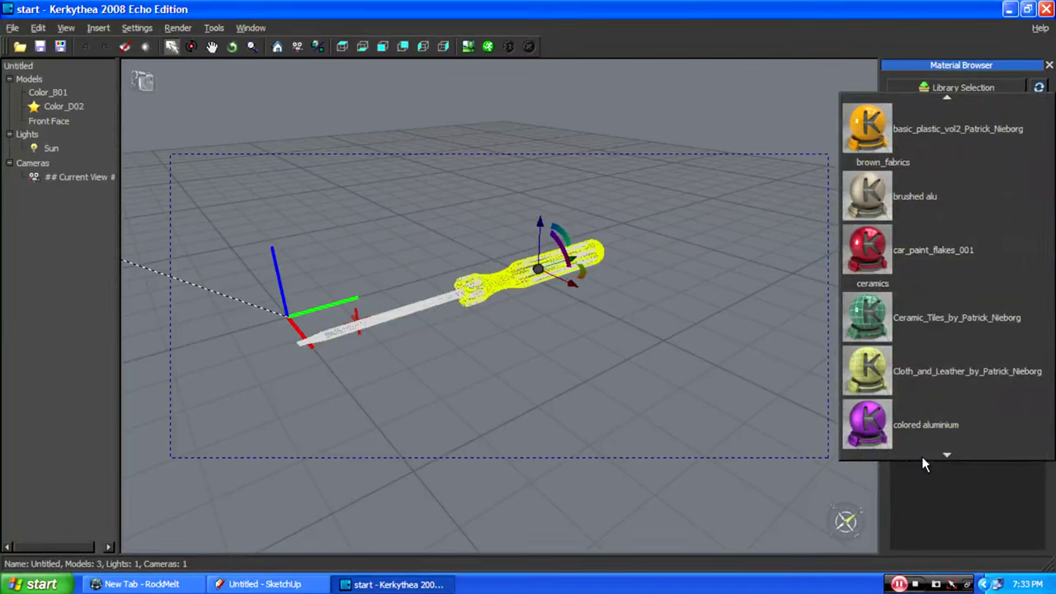
left_click(966, 127)
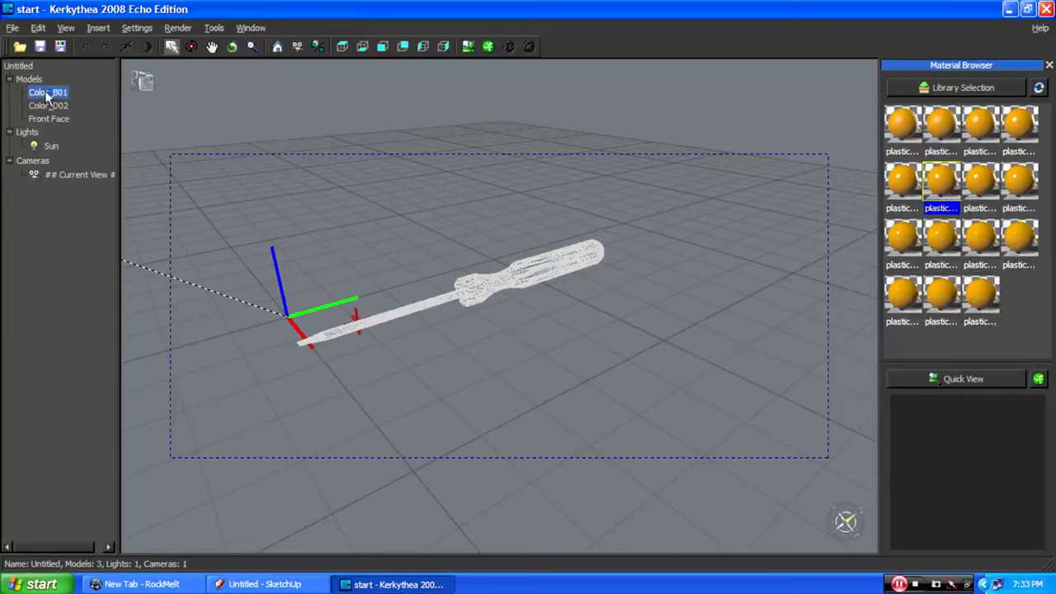
left_click(957, 89)
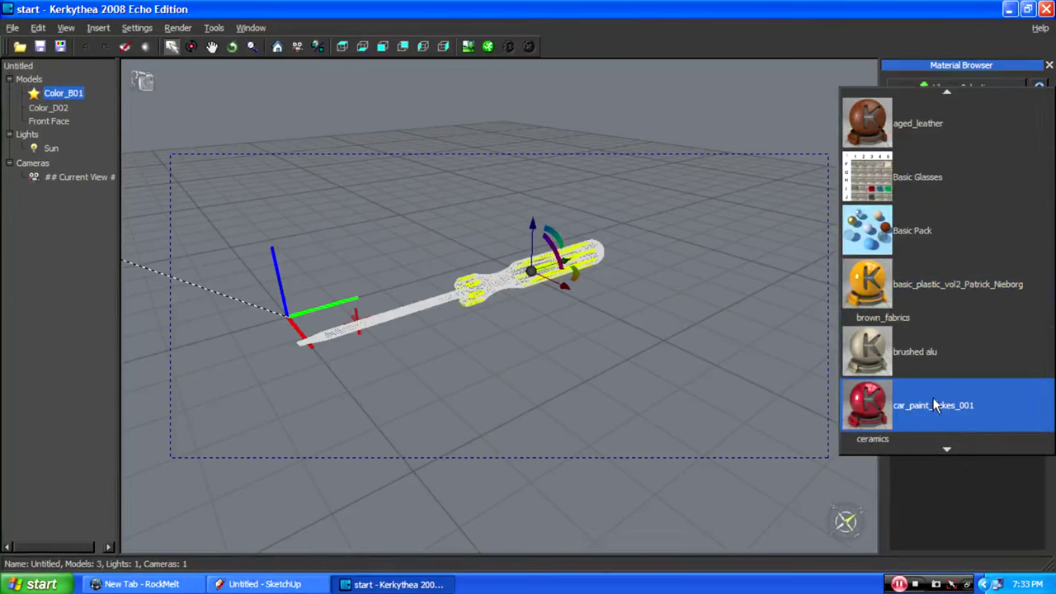
left_click(969, 404)
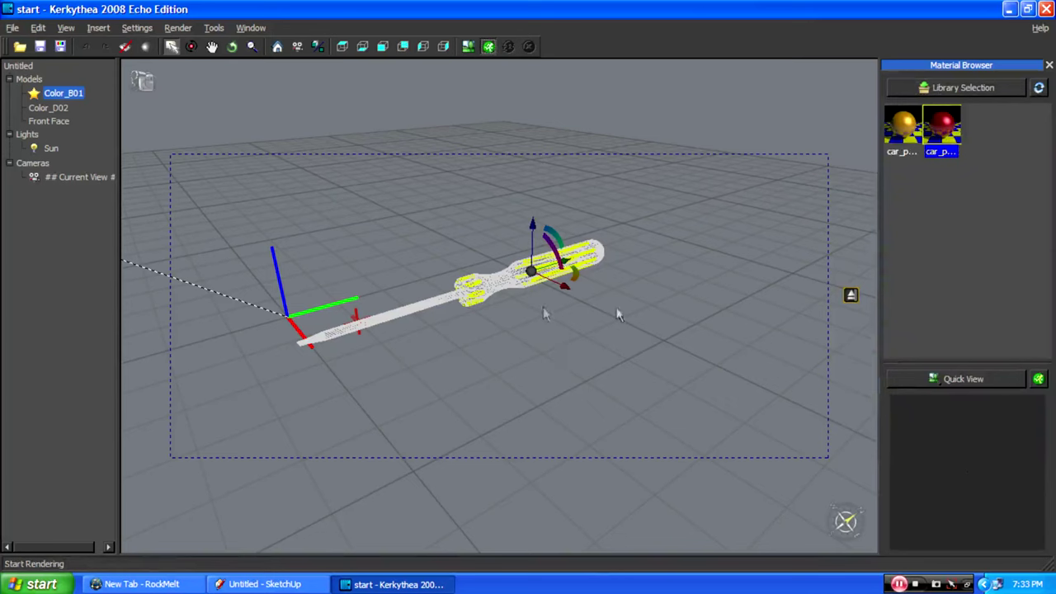
Render the scene, view the finished image full screen, then close it
left_click(533, 394)
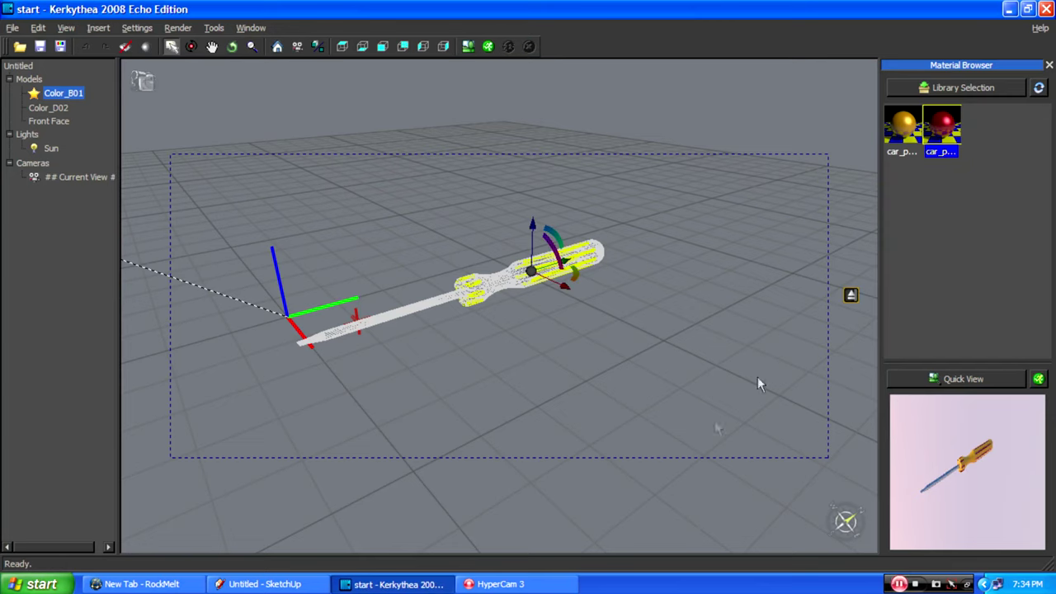
left_click(468, 48)
left_click(631, 25)
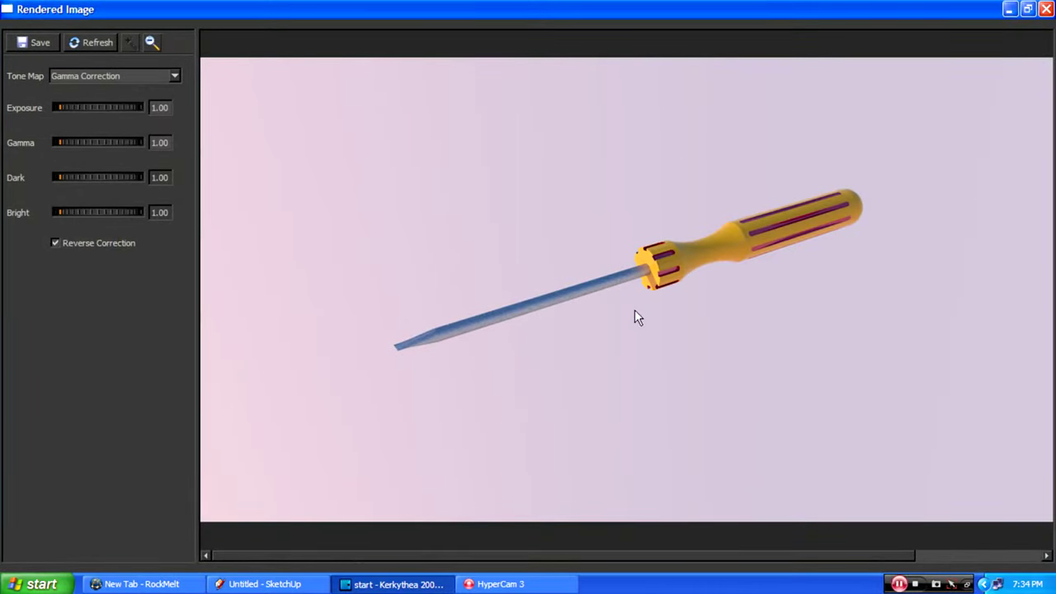
left_click(1046, 9)
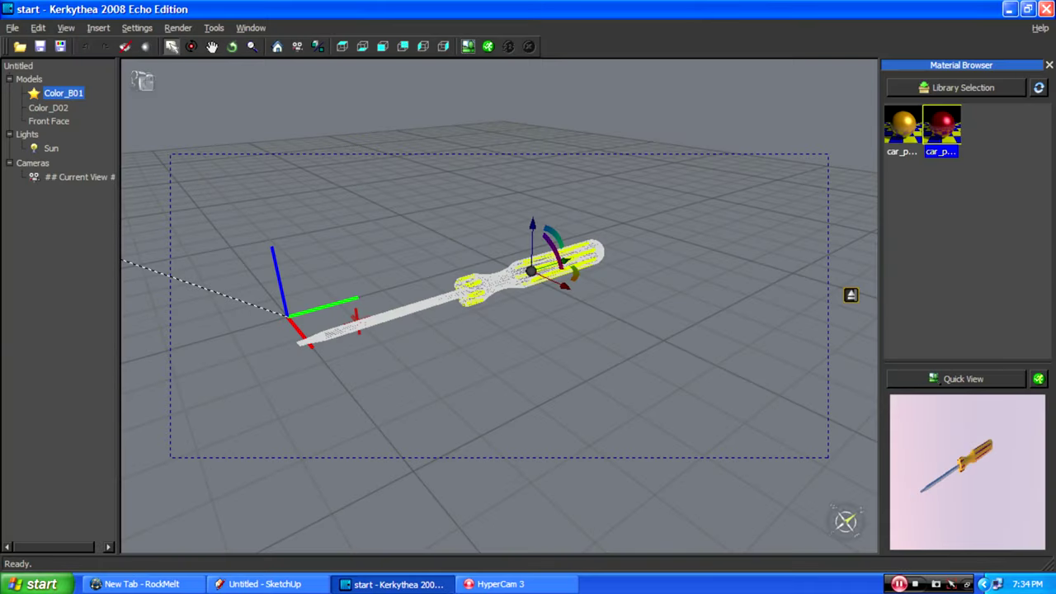